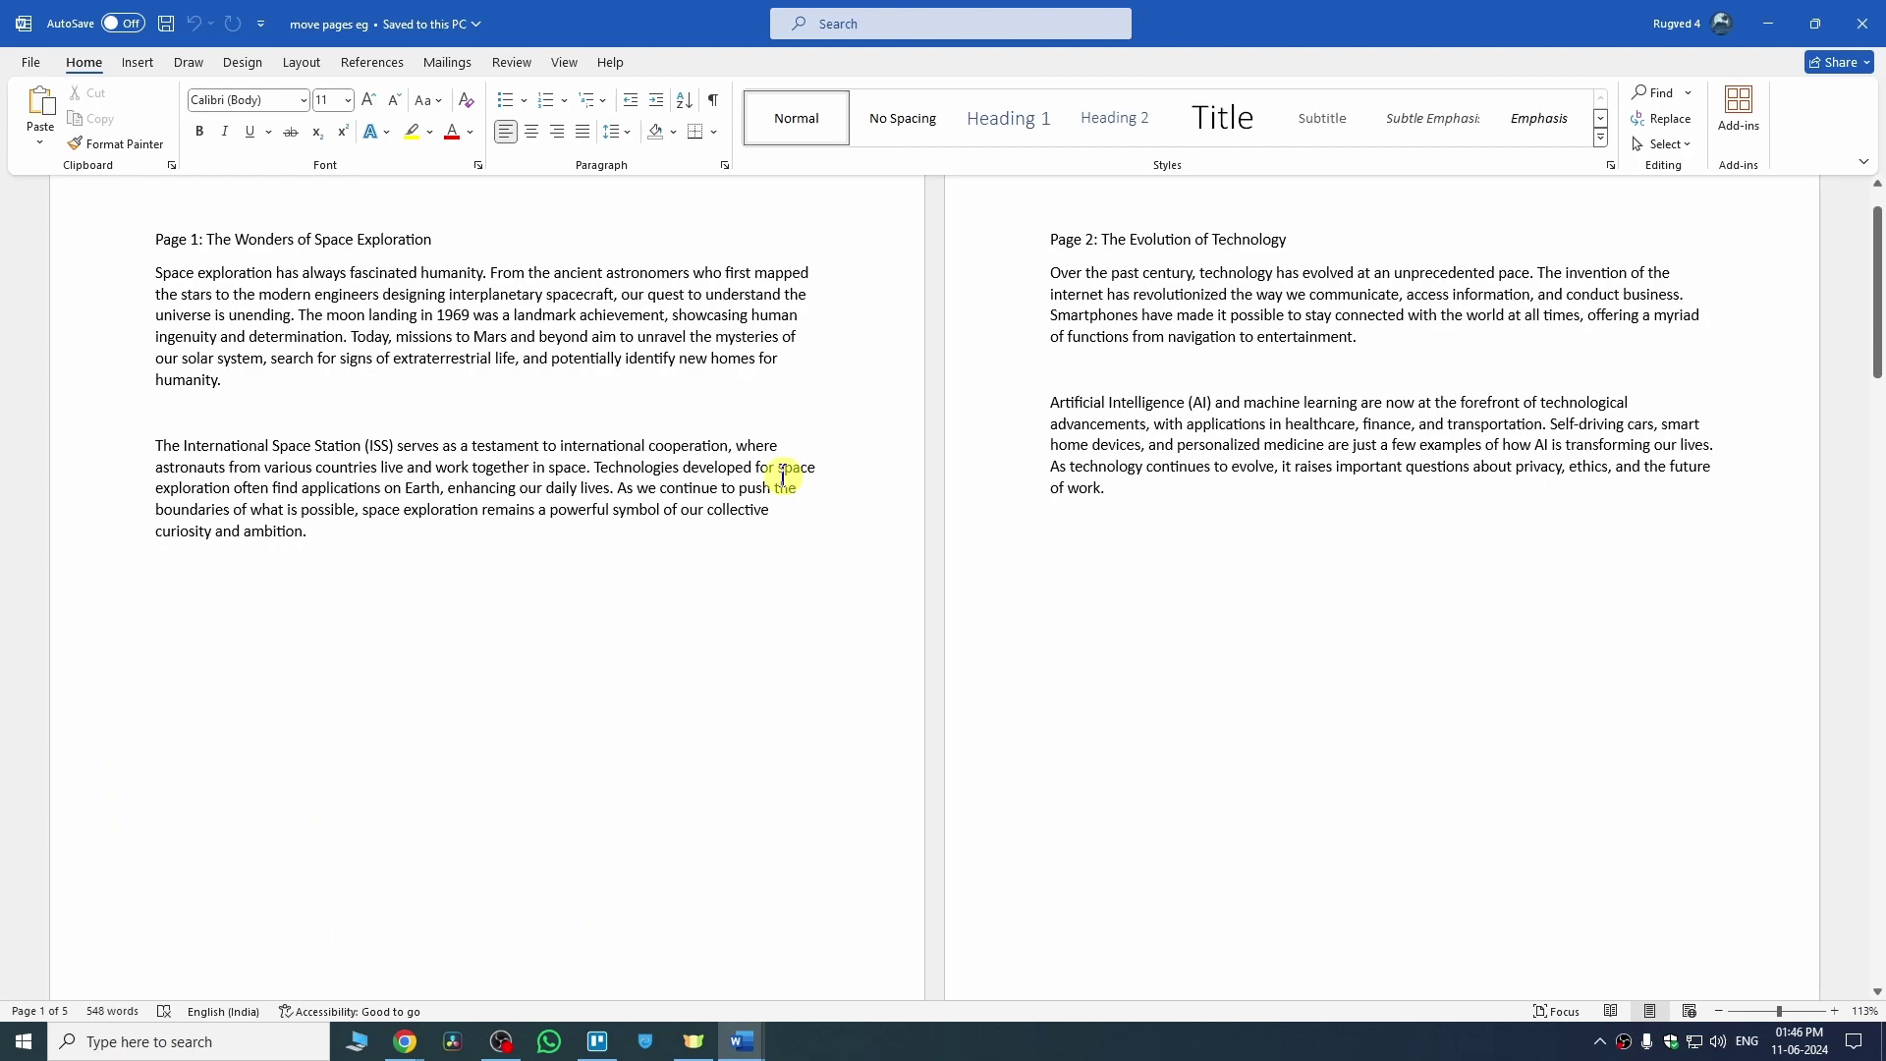
Step: Show the Clipboard pane beside the document and zoom to 47% so all five pages fit
scroll(783, 476, "up", 2)
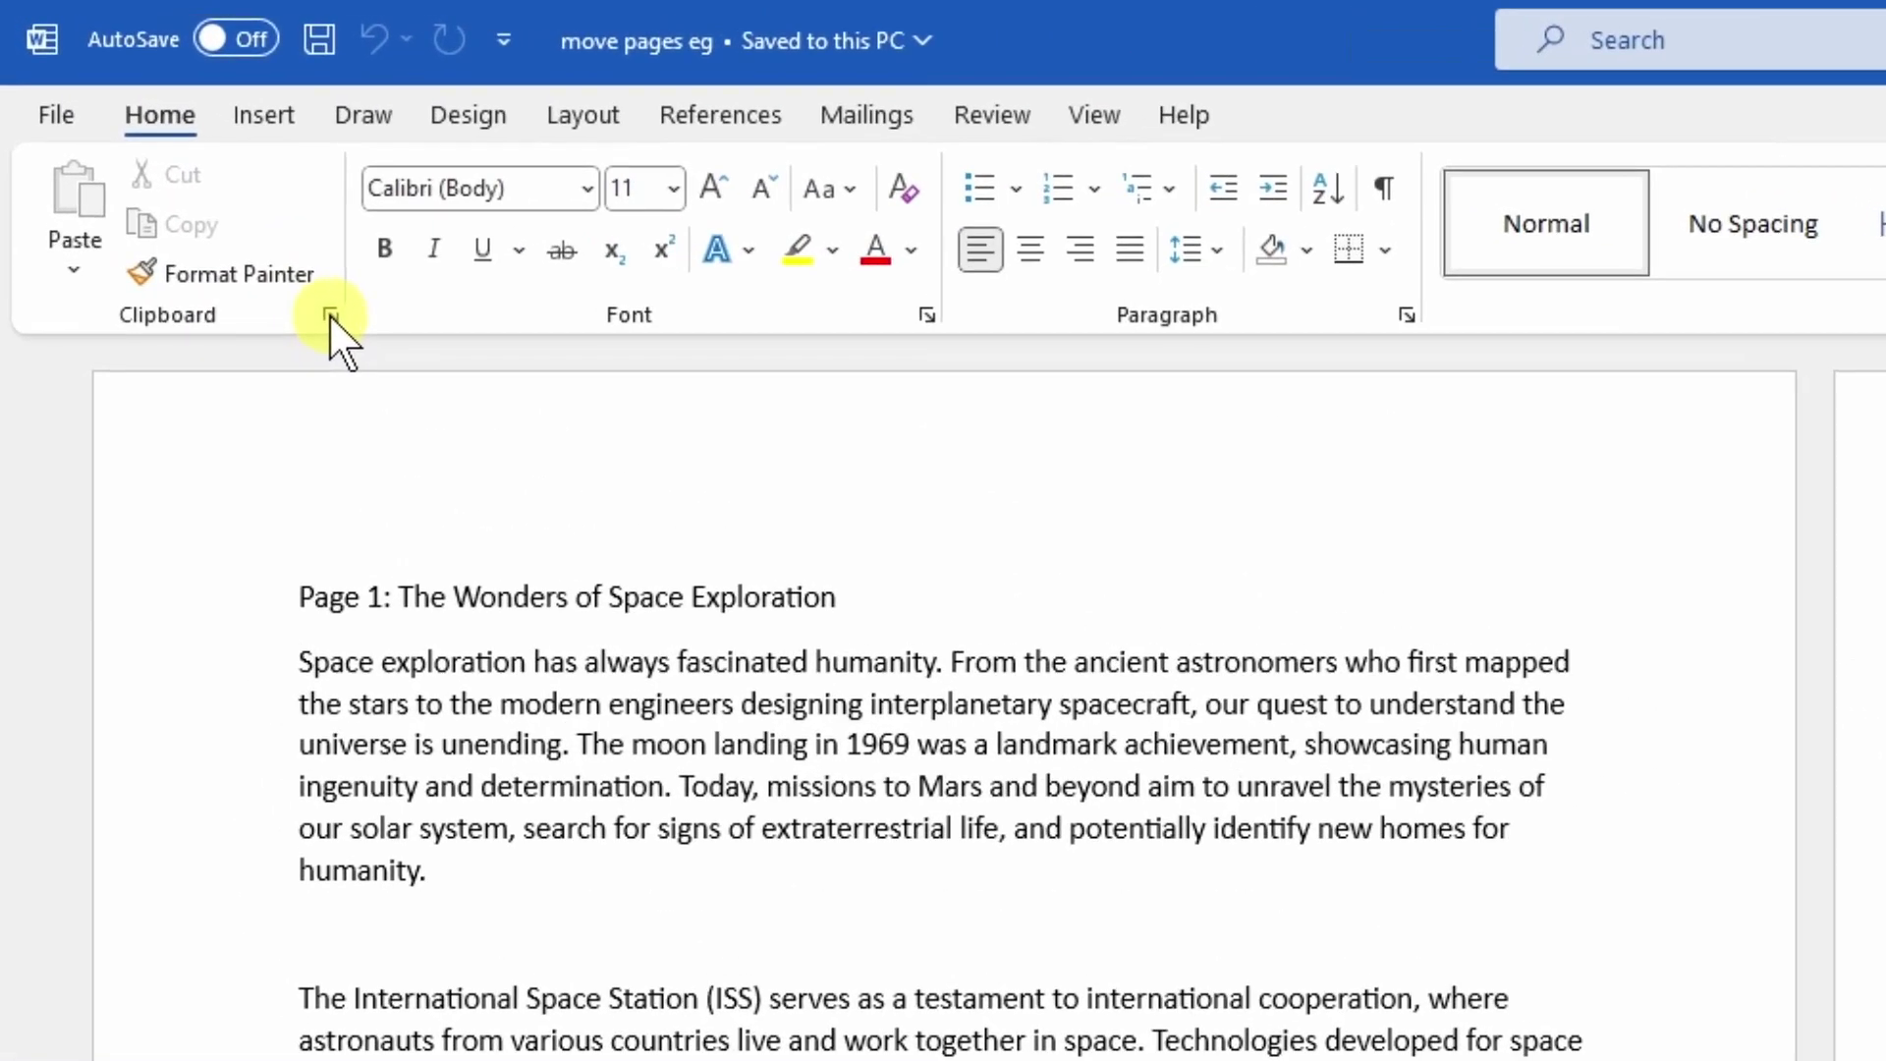
left_click(171, 165)
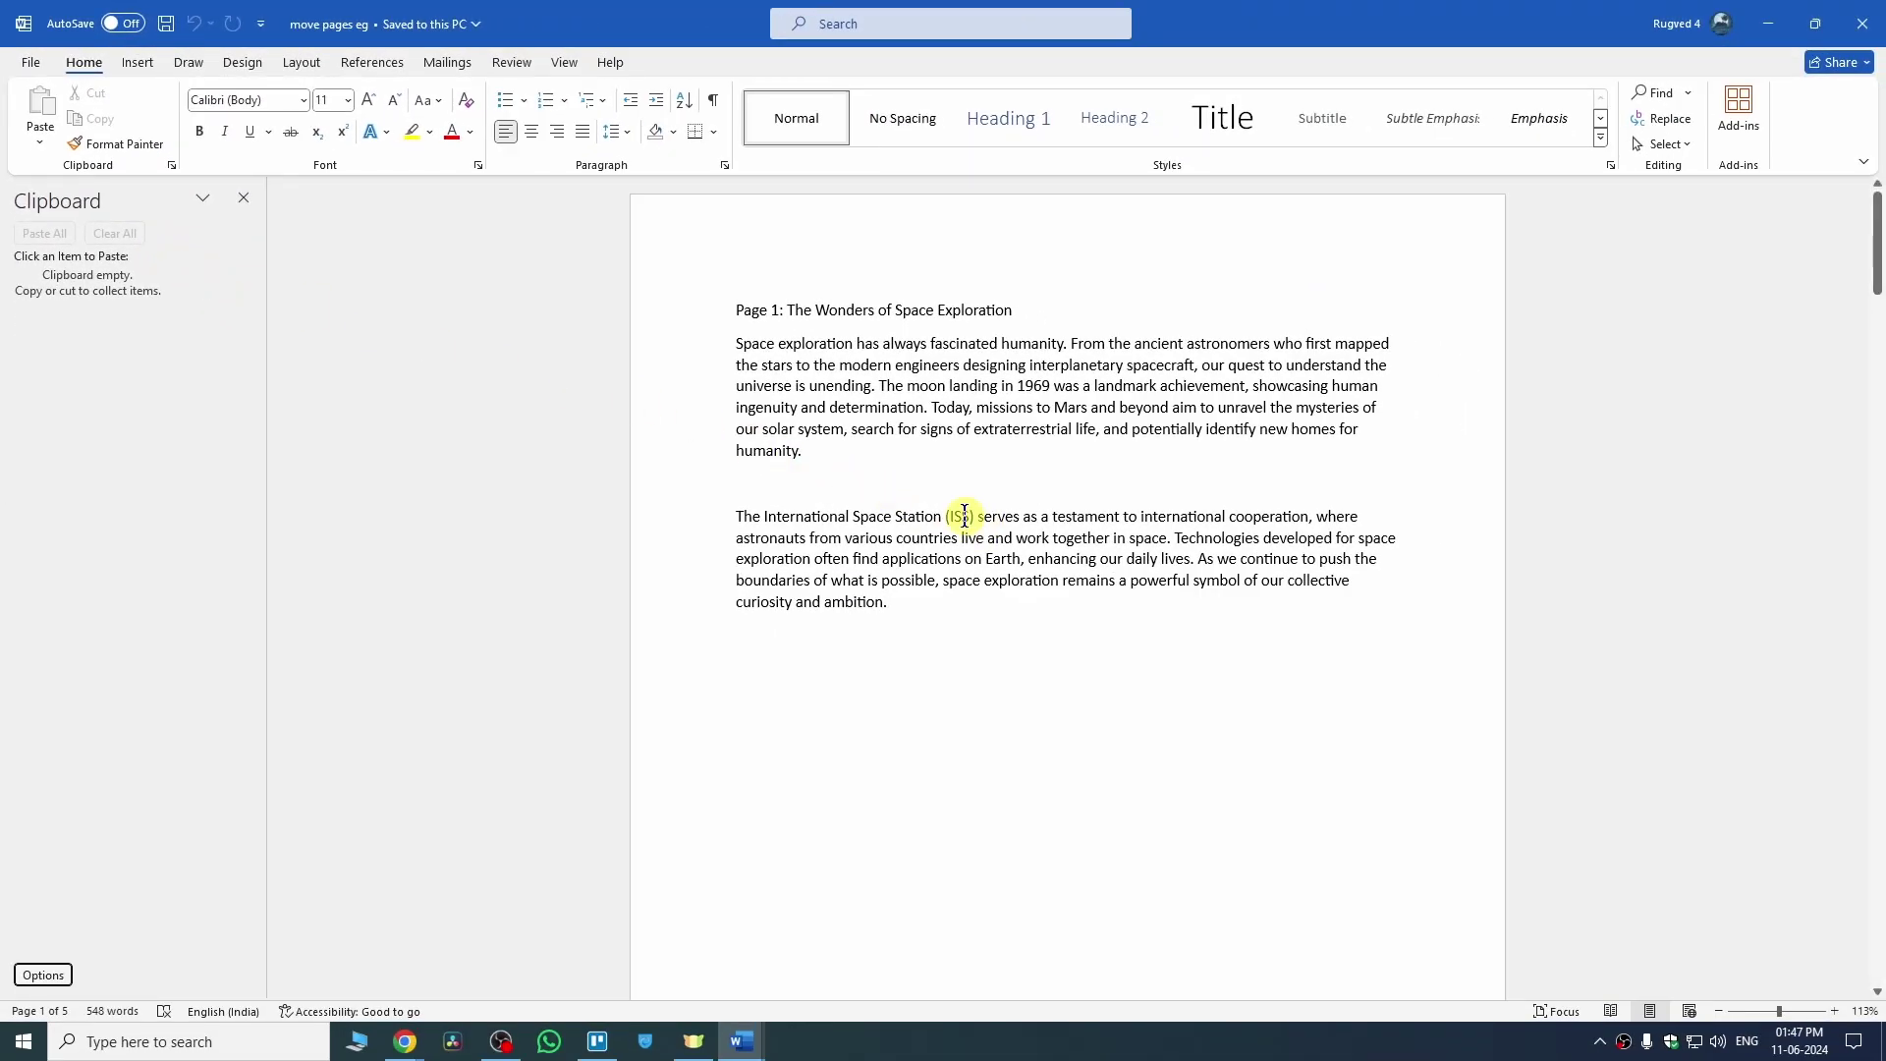
left_click(1776, 1010)
left_click_drag(1776, 1010, 1749, 1018)
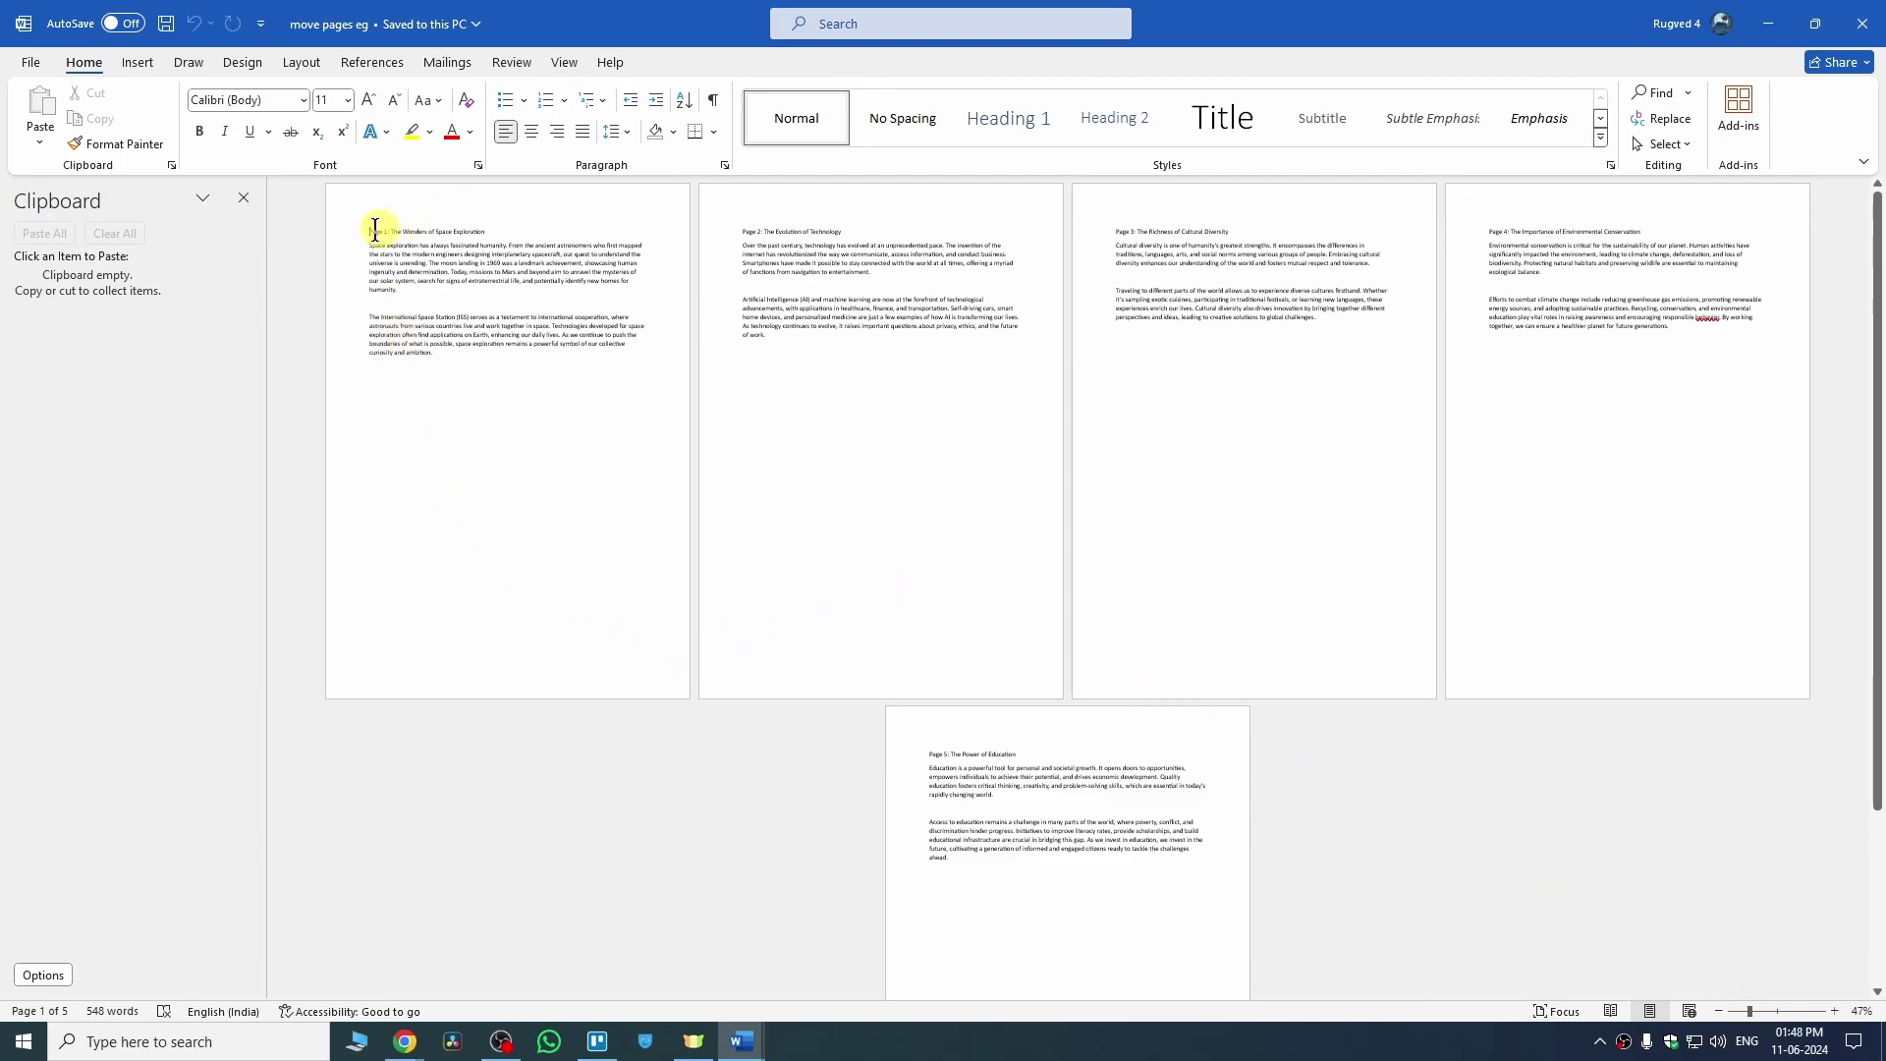
Step: Copy the text of pages 1, 2 and 3 as separate clipboard items
left_click_drag(366, 229, 452, 688)
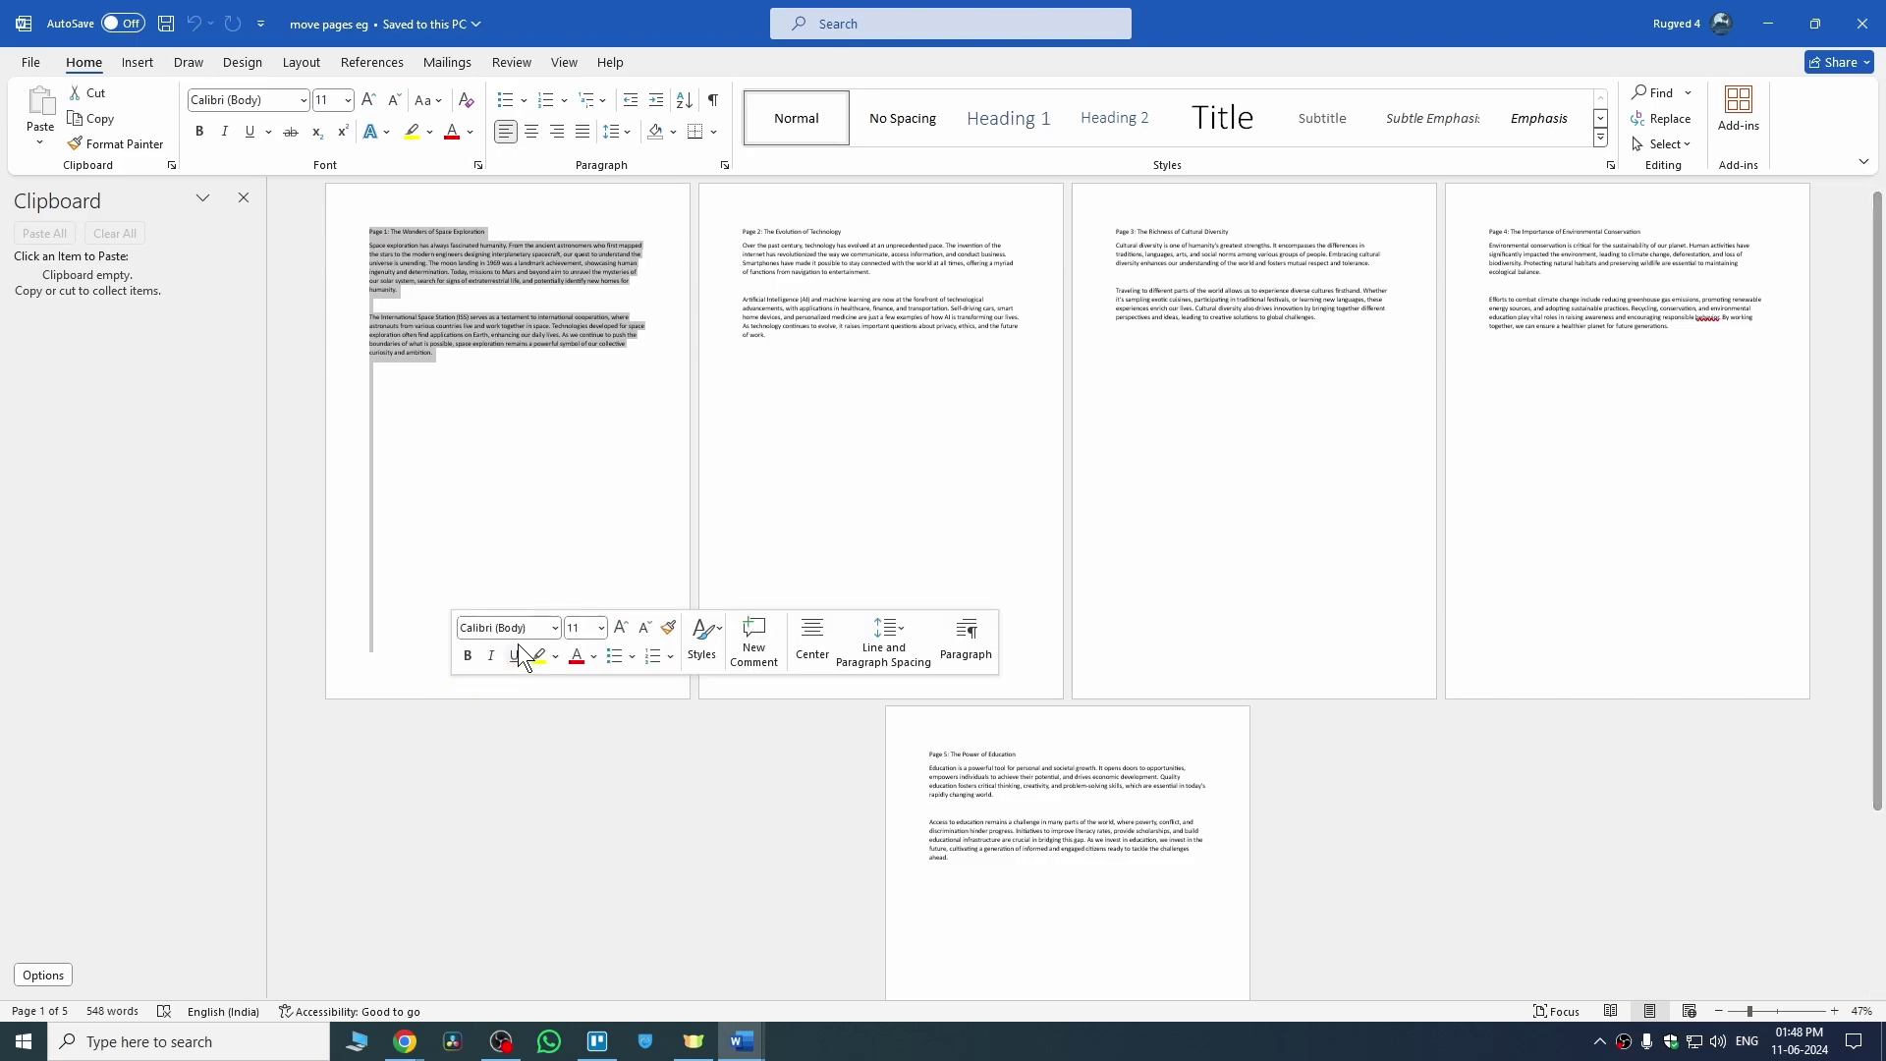
key("ctrl+c")
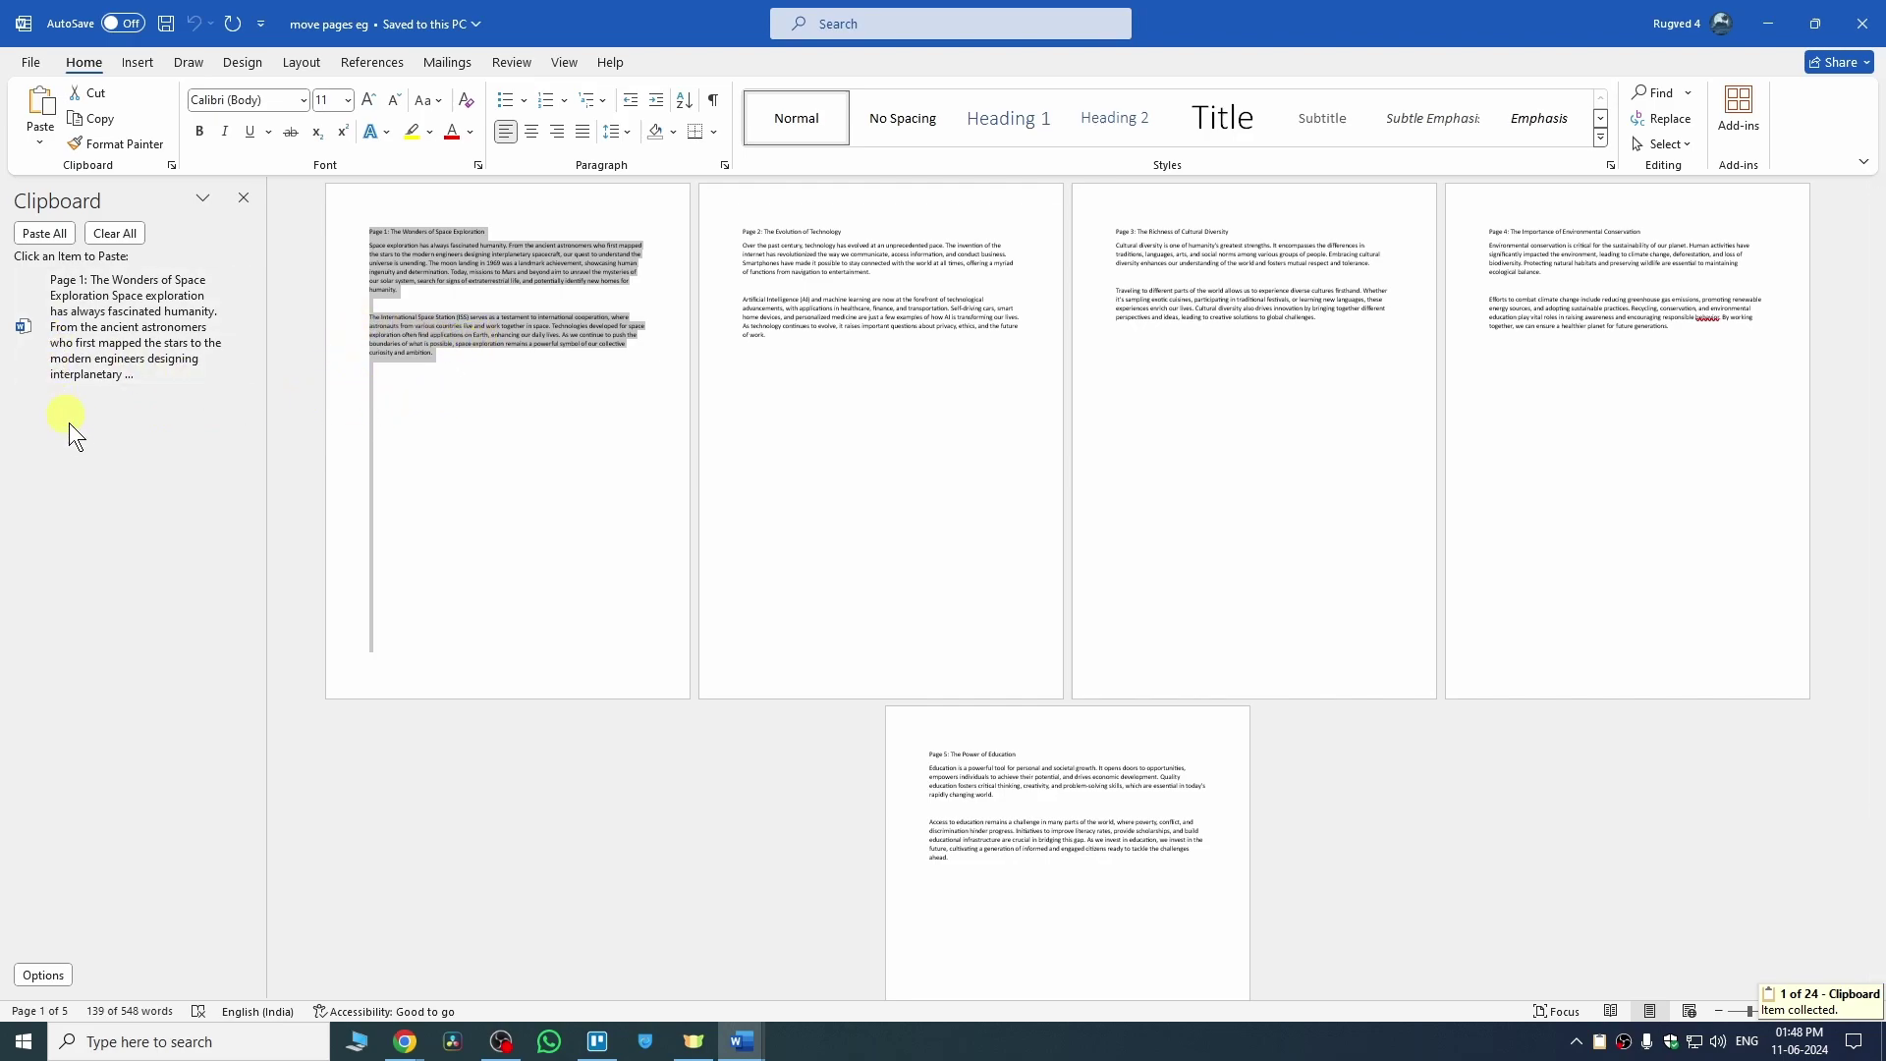
left_click(825, 447)
left_click_drag(736, 228, 816, 651)
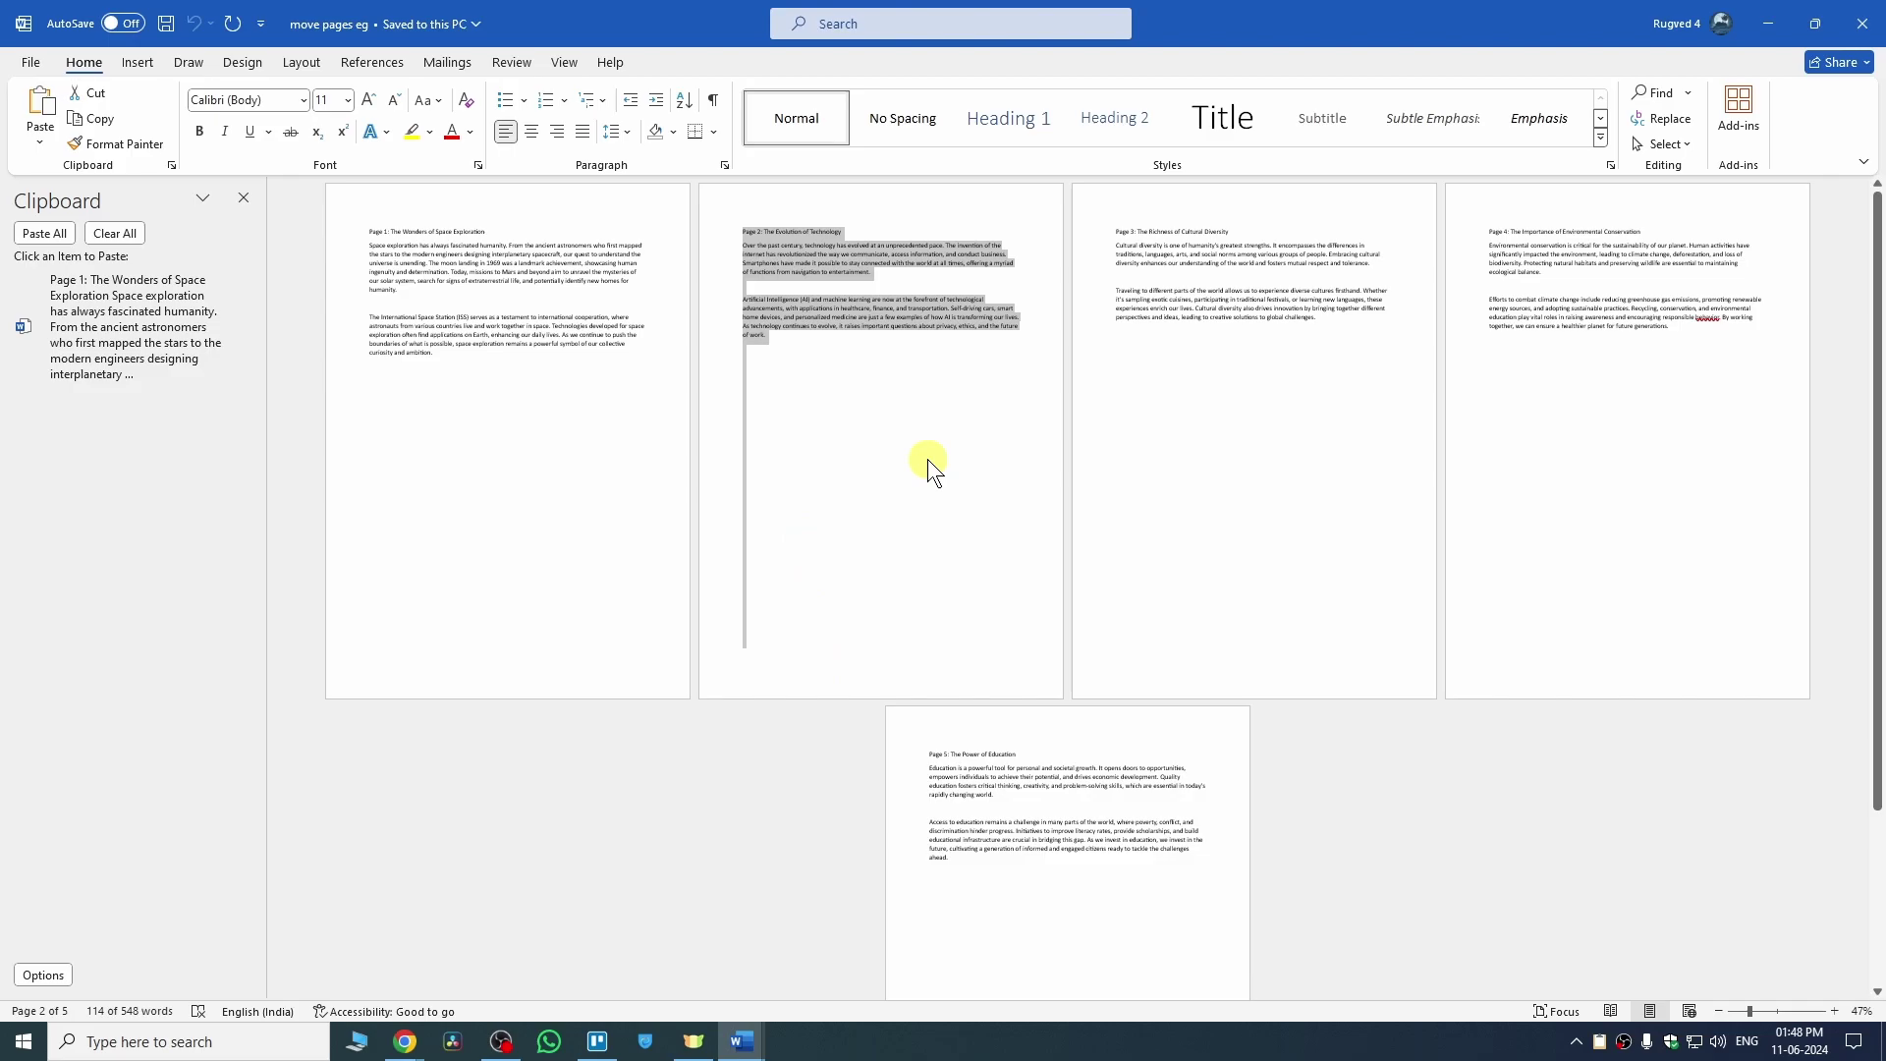
key("ctrl+c")
left_click_drag(1112, 229, 1200, 668)
key("ctrl+c")
Step: Copy the text of pages 4 and 5 as further clipboard items
left_click_drag(1488, 228, 1546, 665)
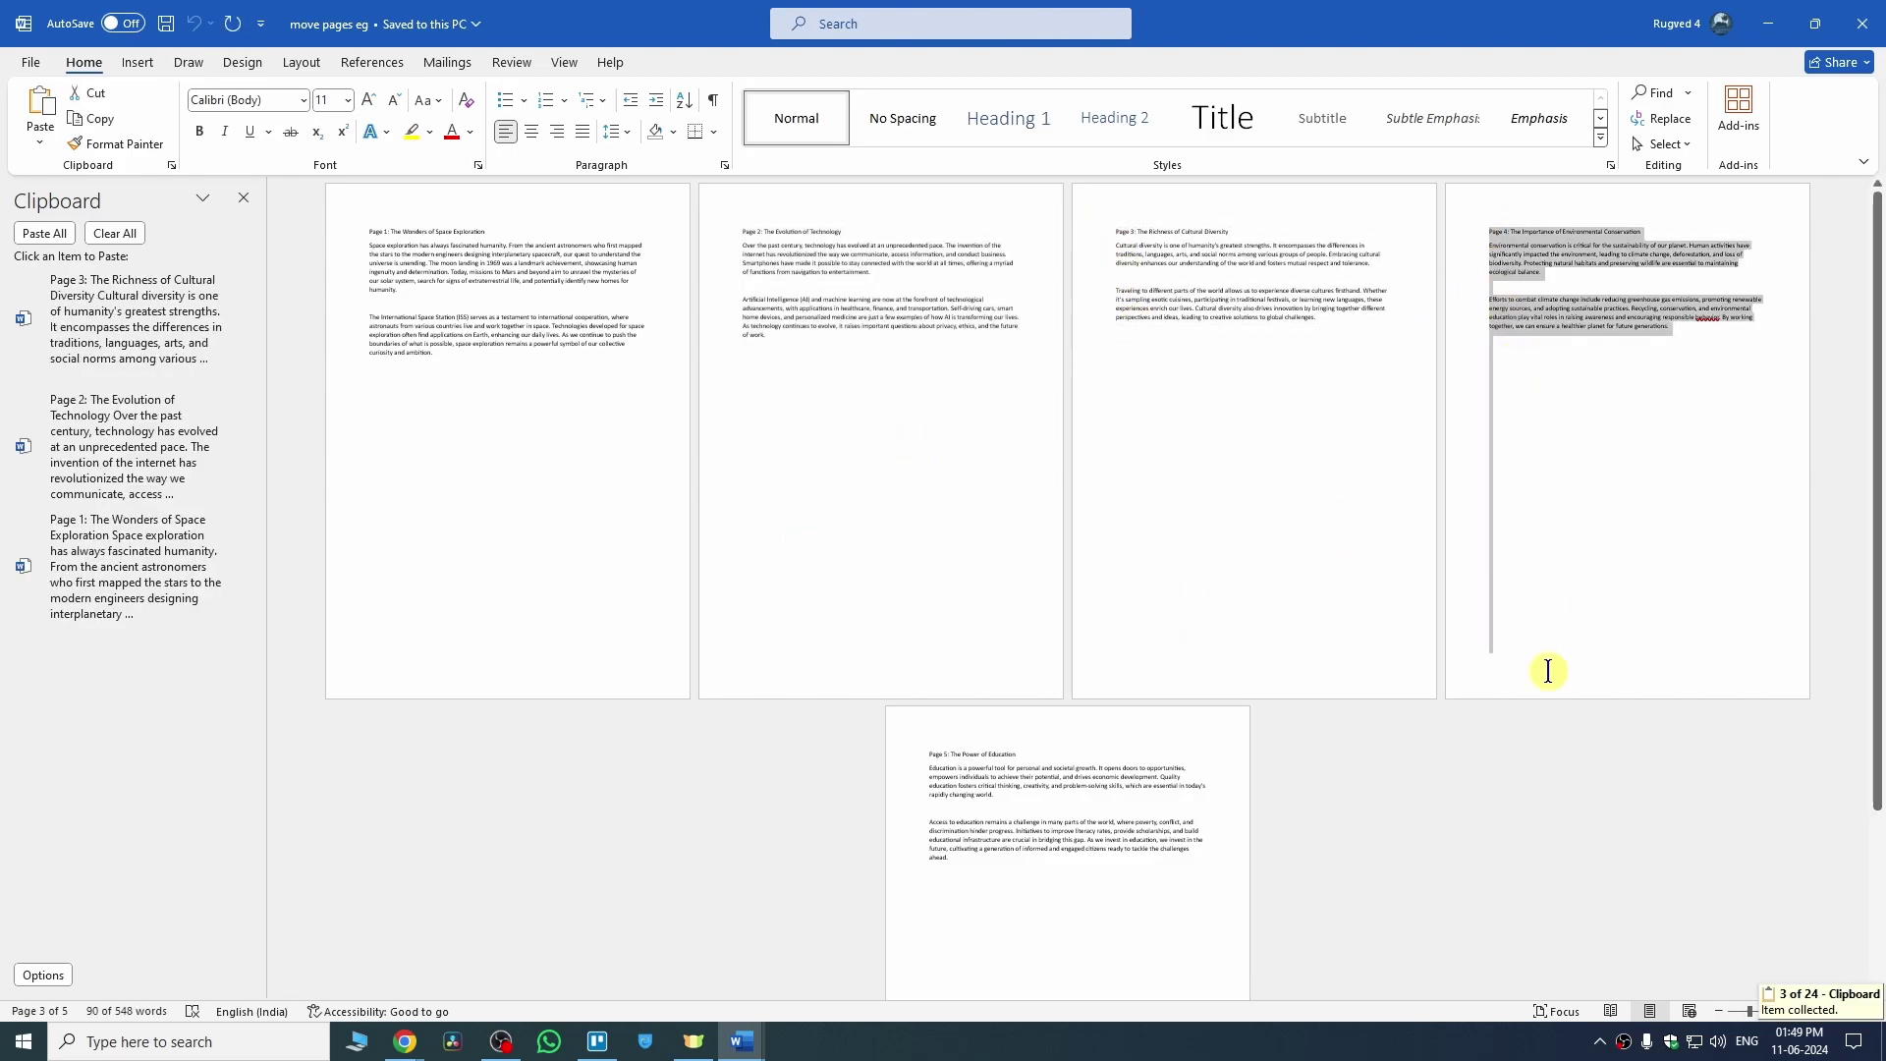
key("ctrl+c")
scroll(1178, 589, "down", 3)
left_click(923, 522)
left_click_drag(924, 523, 977, 687)
key("ctrl+c")
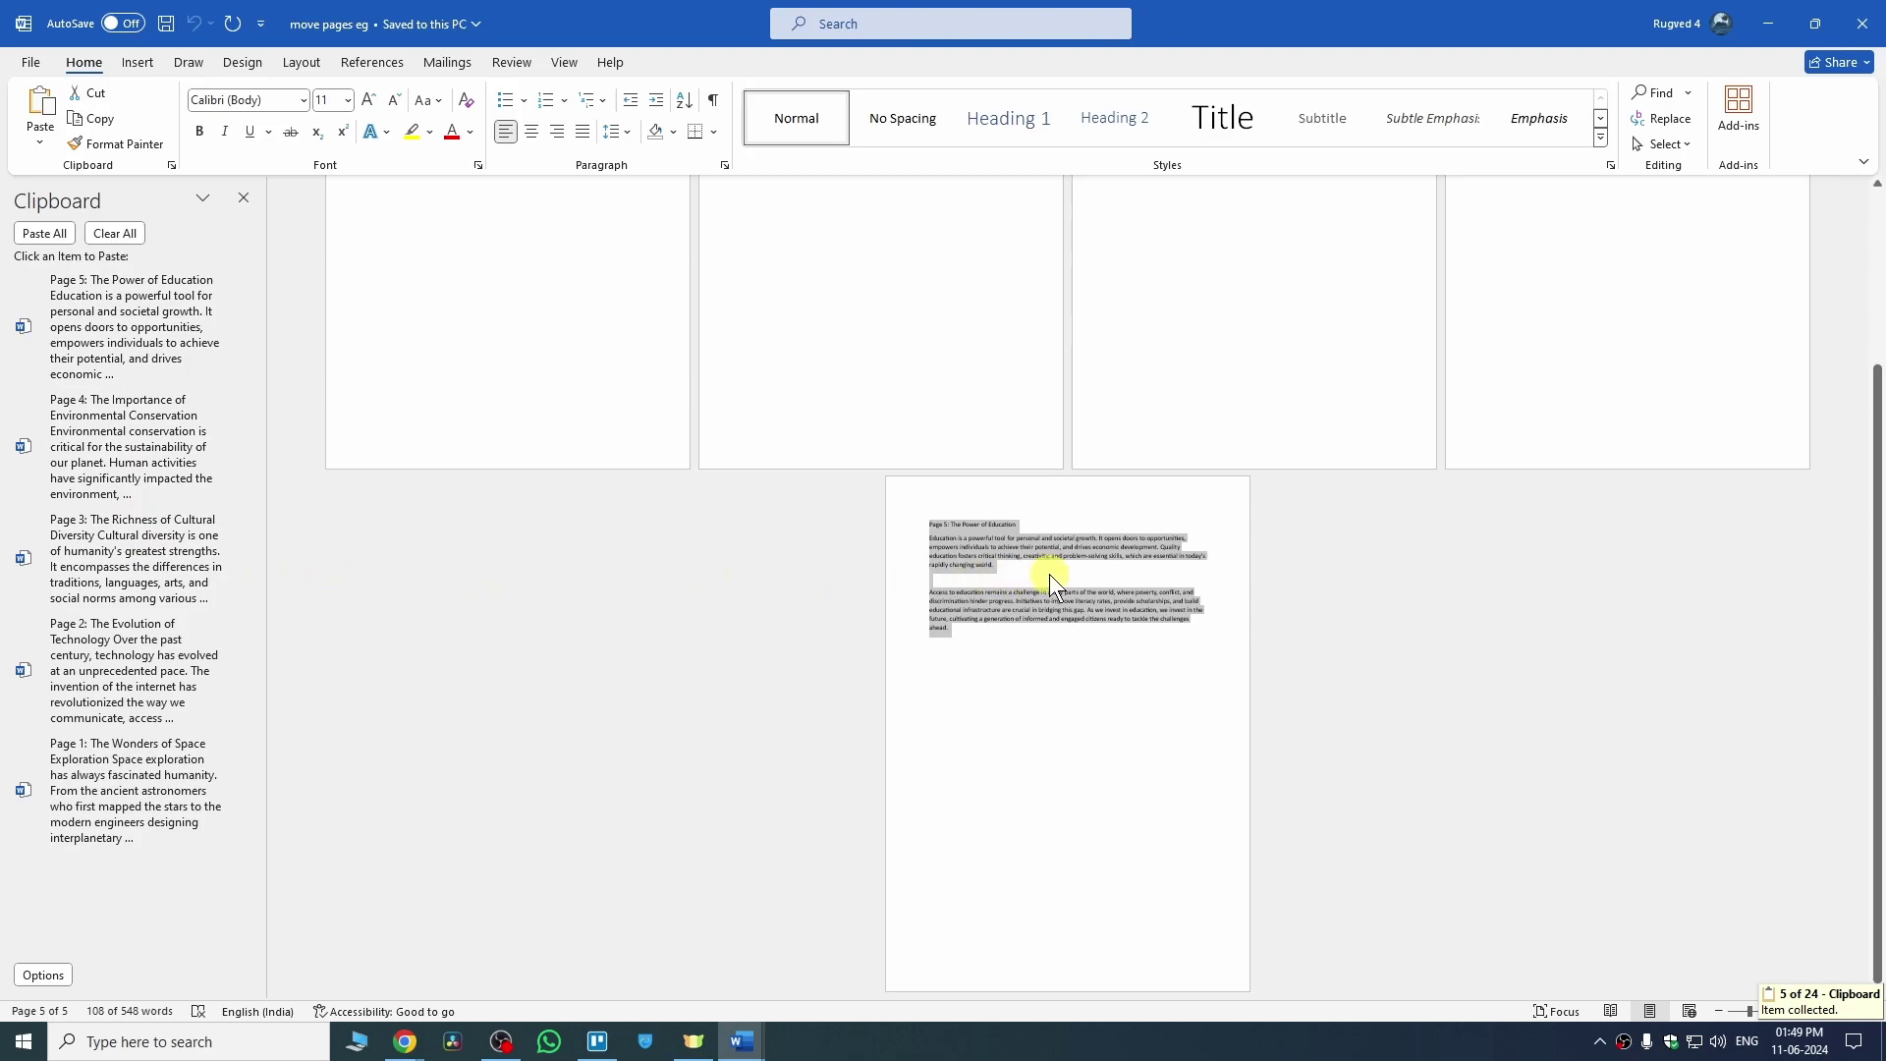
scroll(1049, 573, "up", 3)
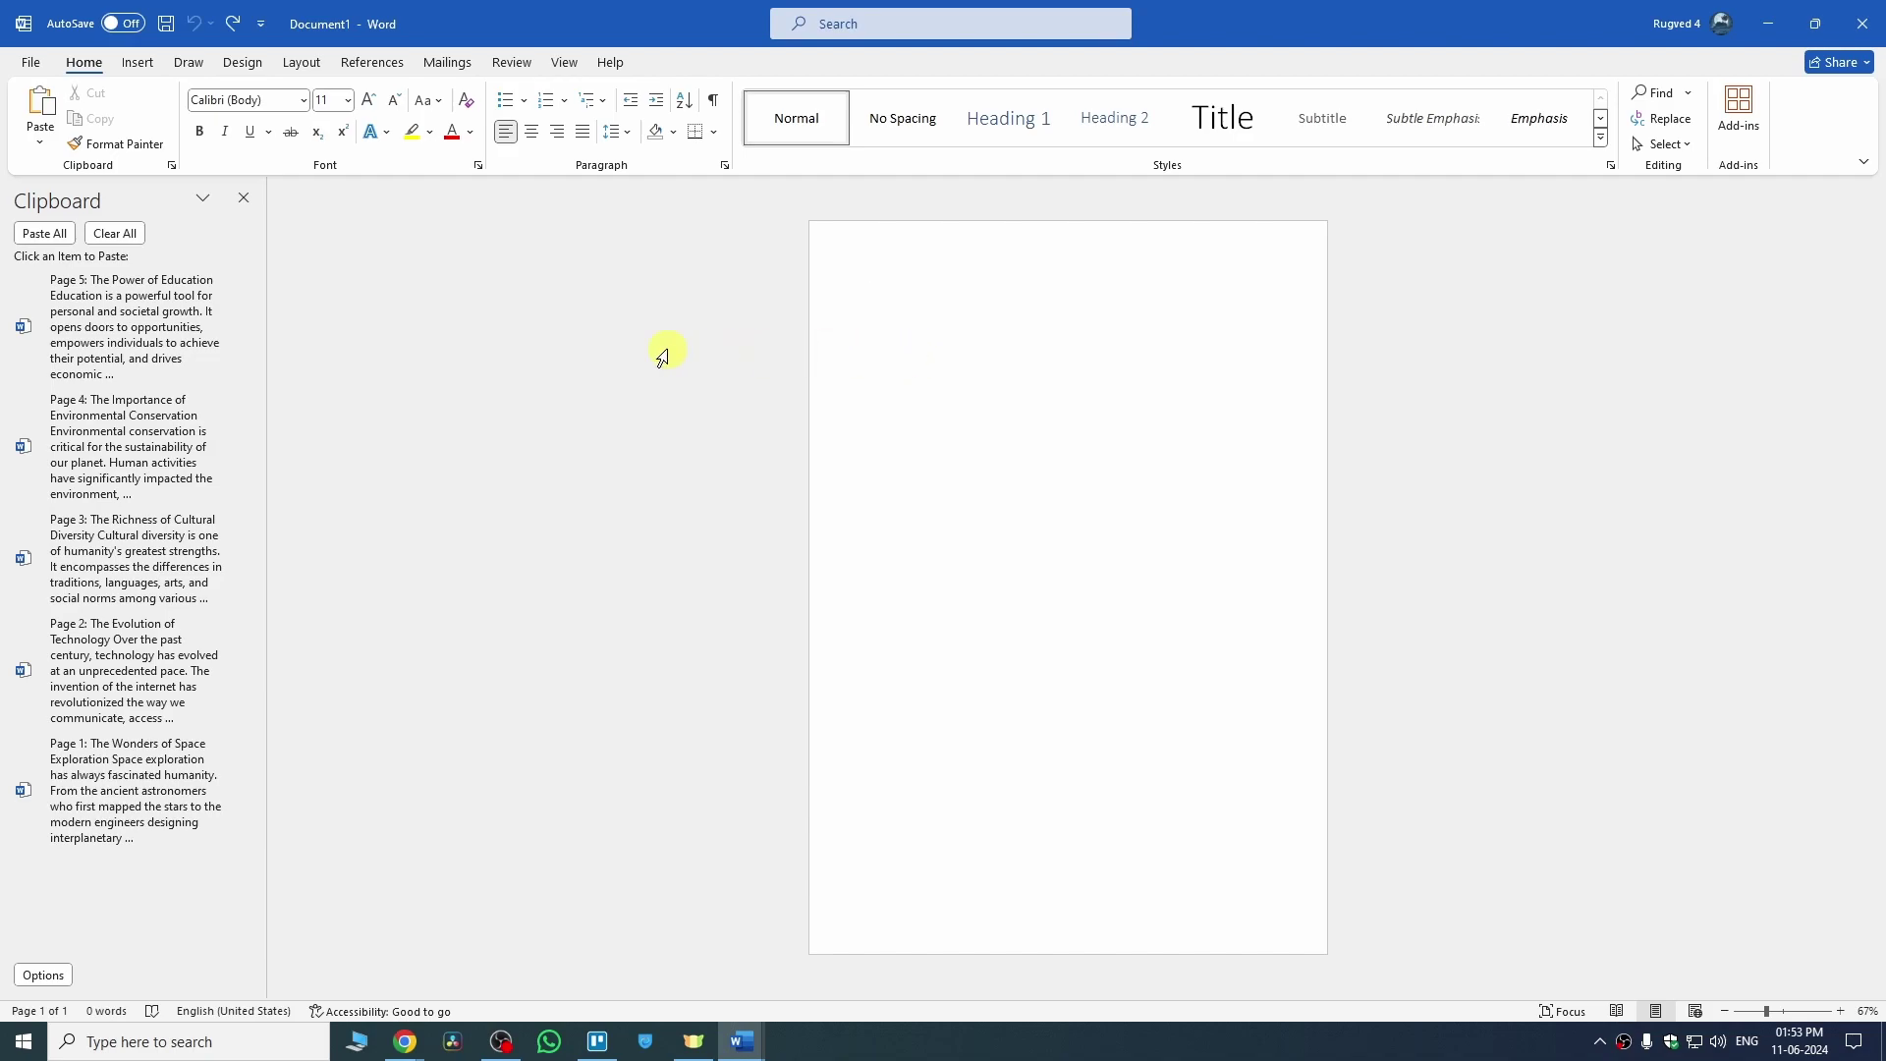
Step: Paste the Page 5 text on page 1, add a blank page, and paste Page 1 text there
left_click(94, 305)
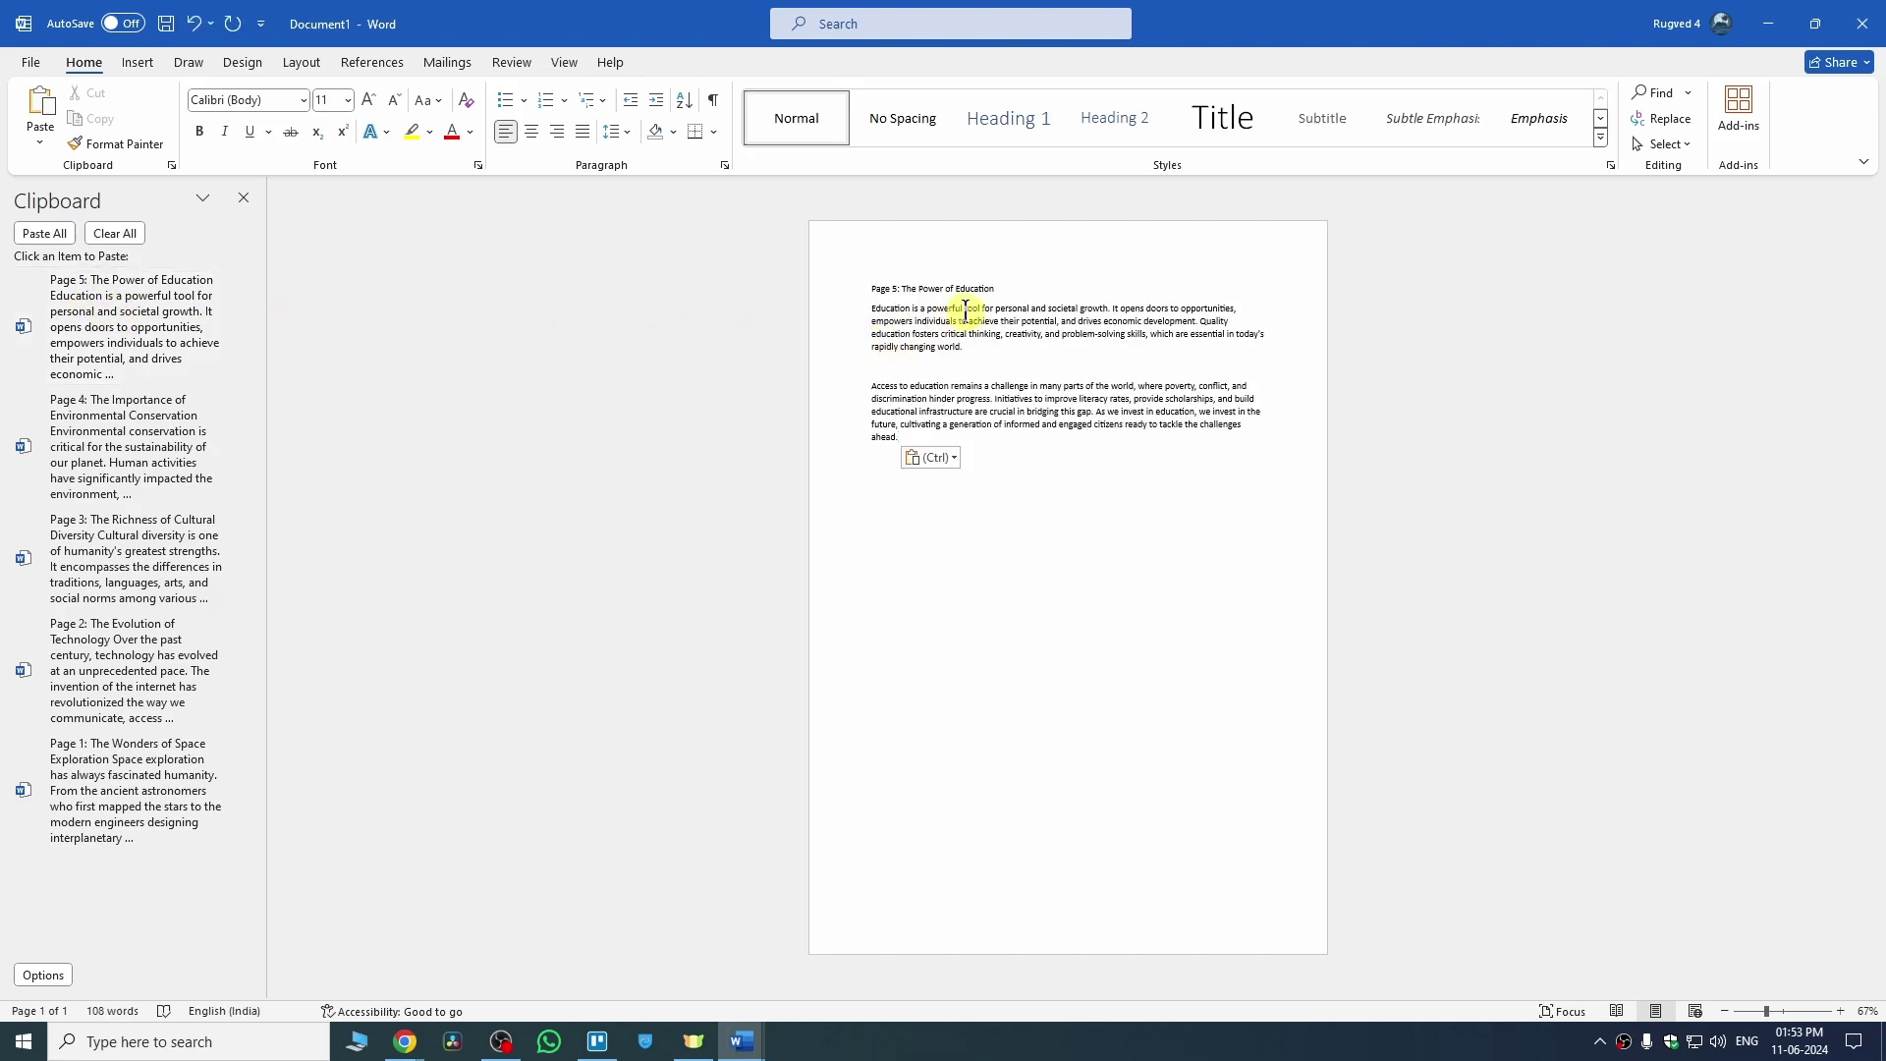
scroll(968, 308, "up", 4)
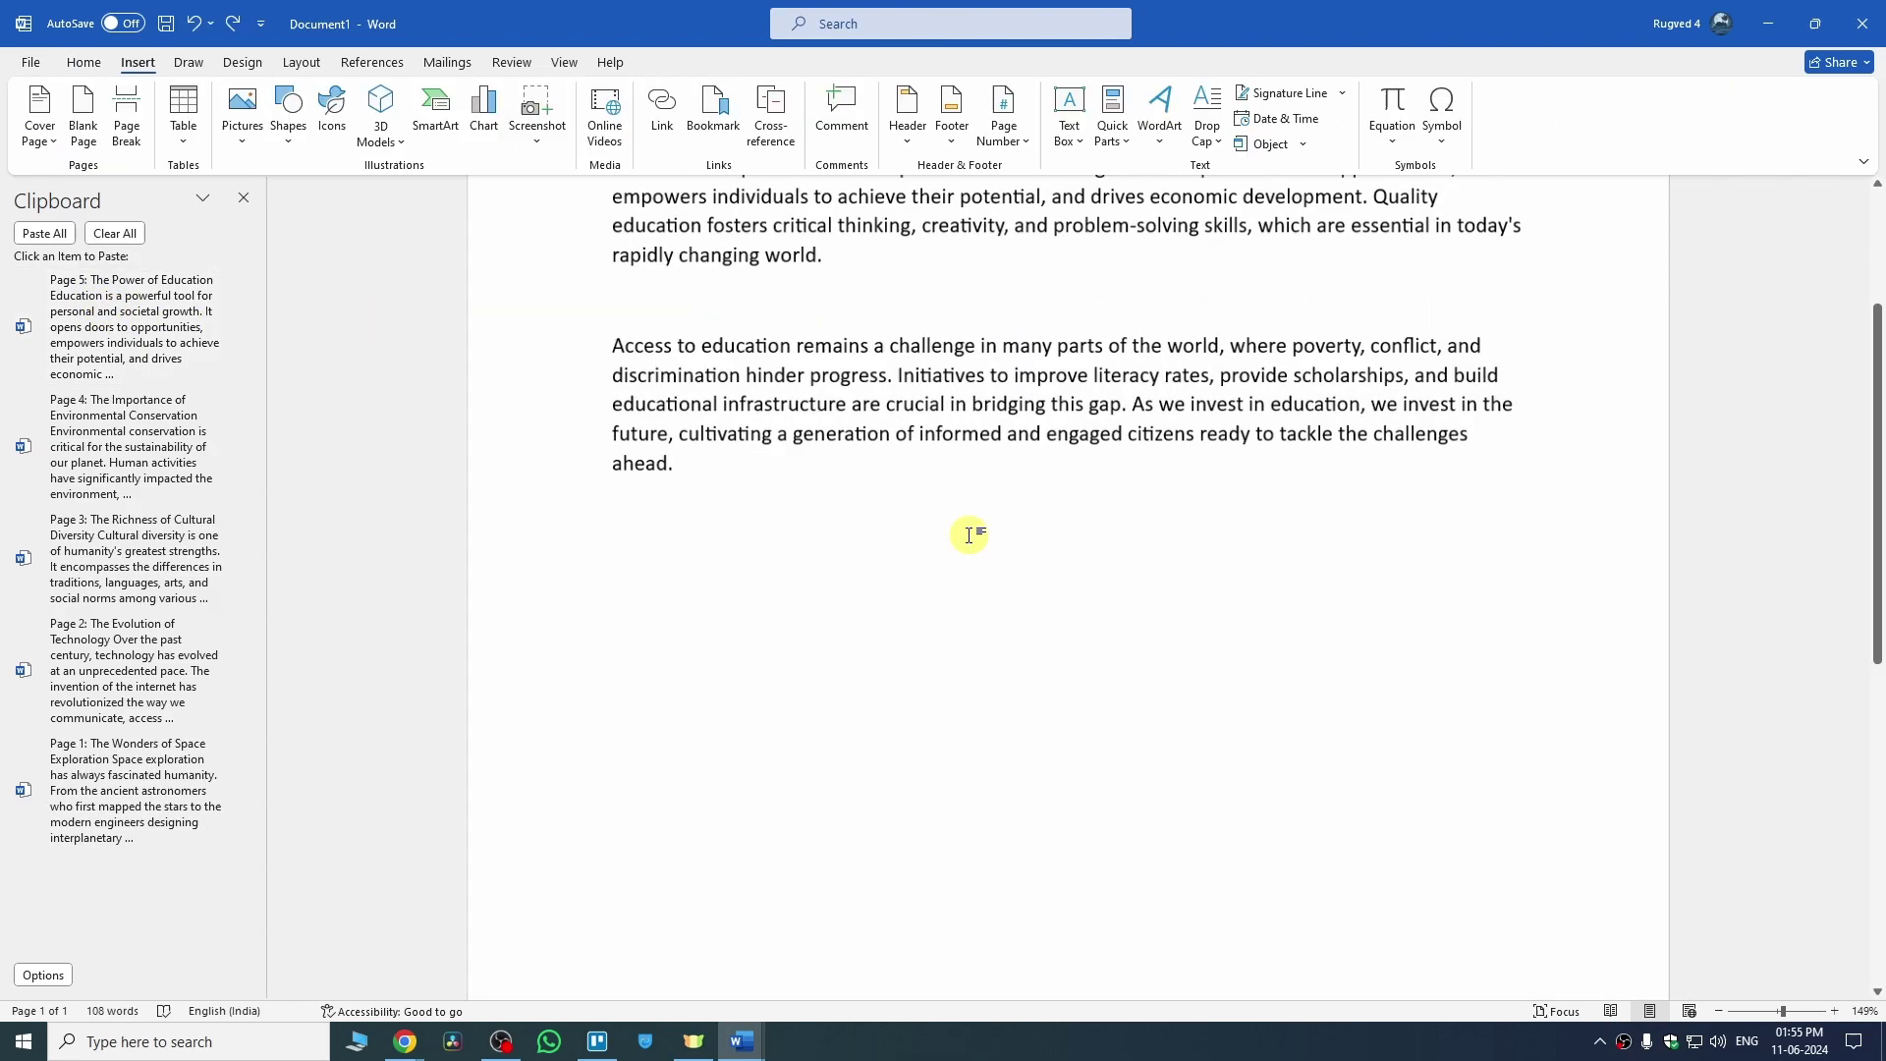
scroll(969, 535, "down", 8)
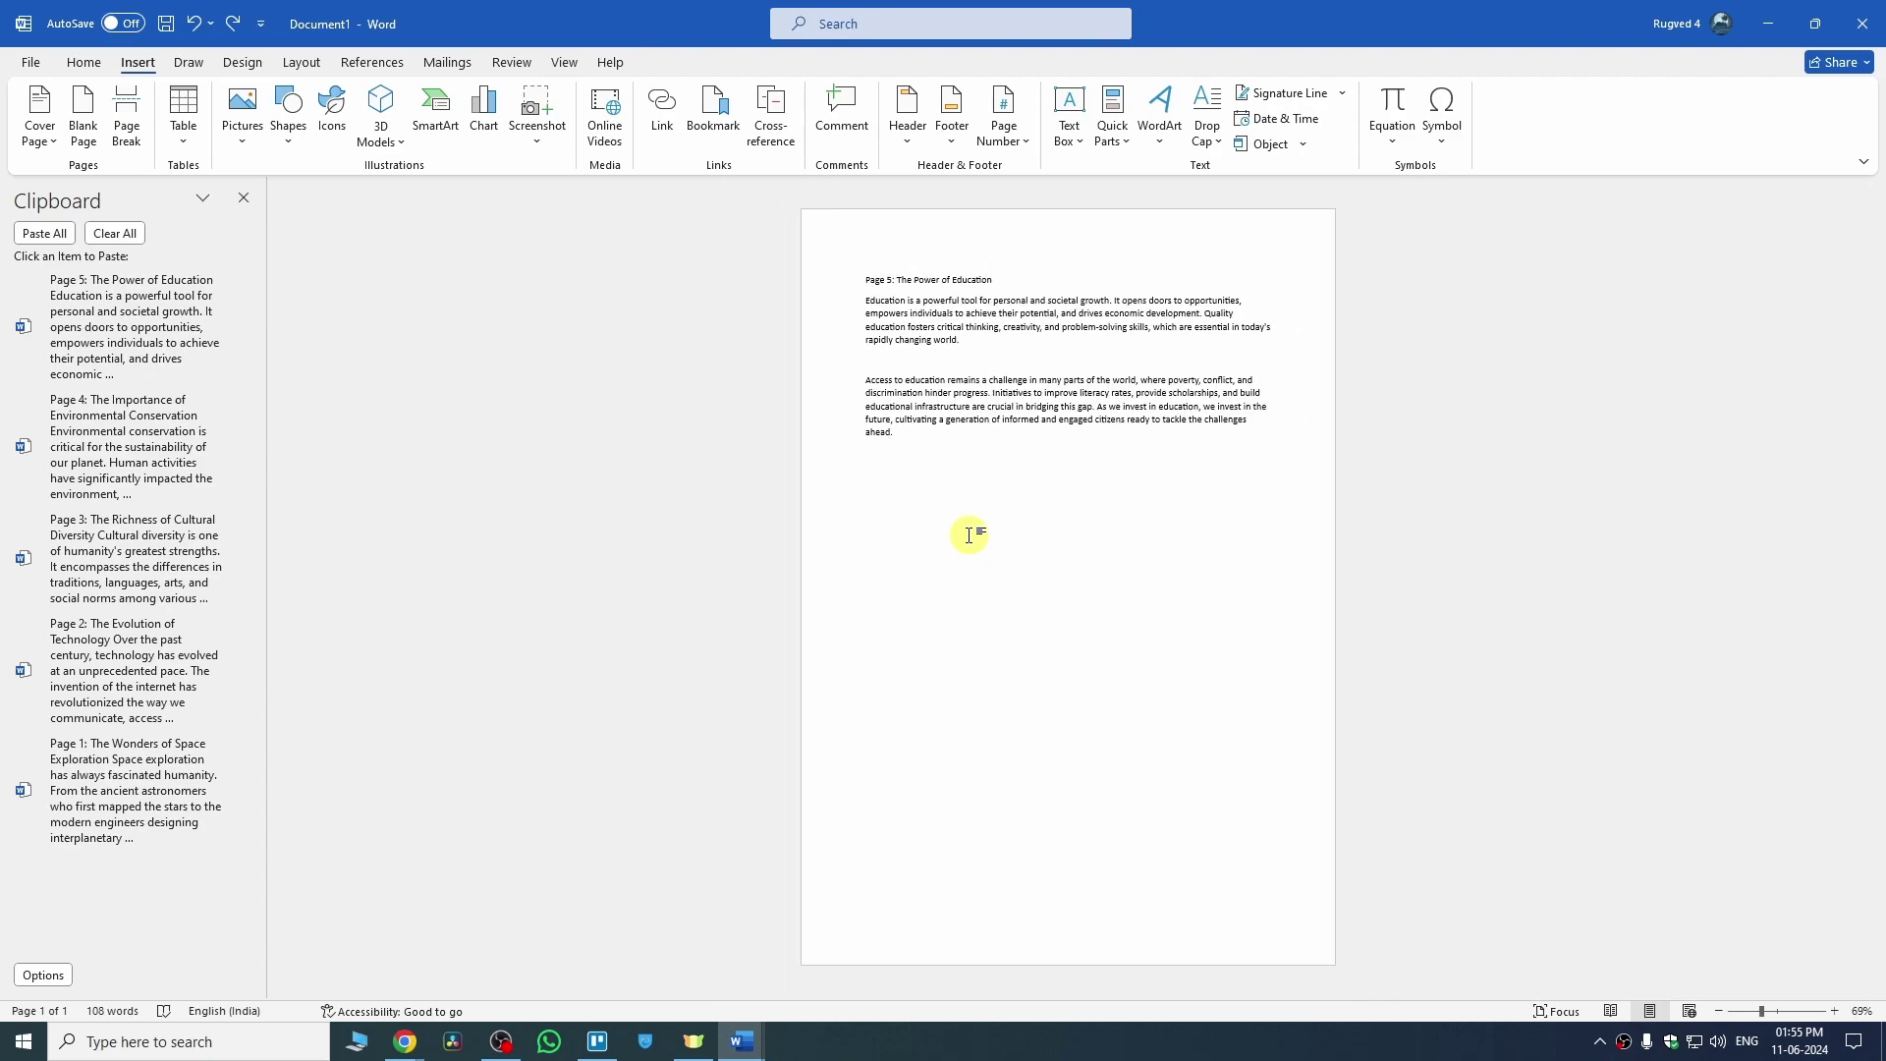
left_click(86, 132)
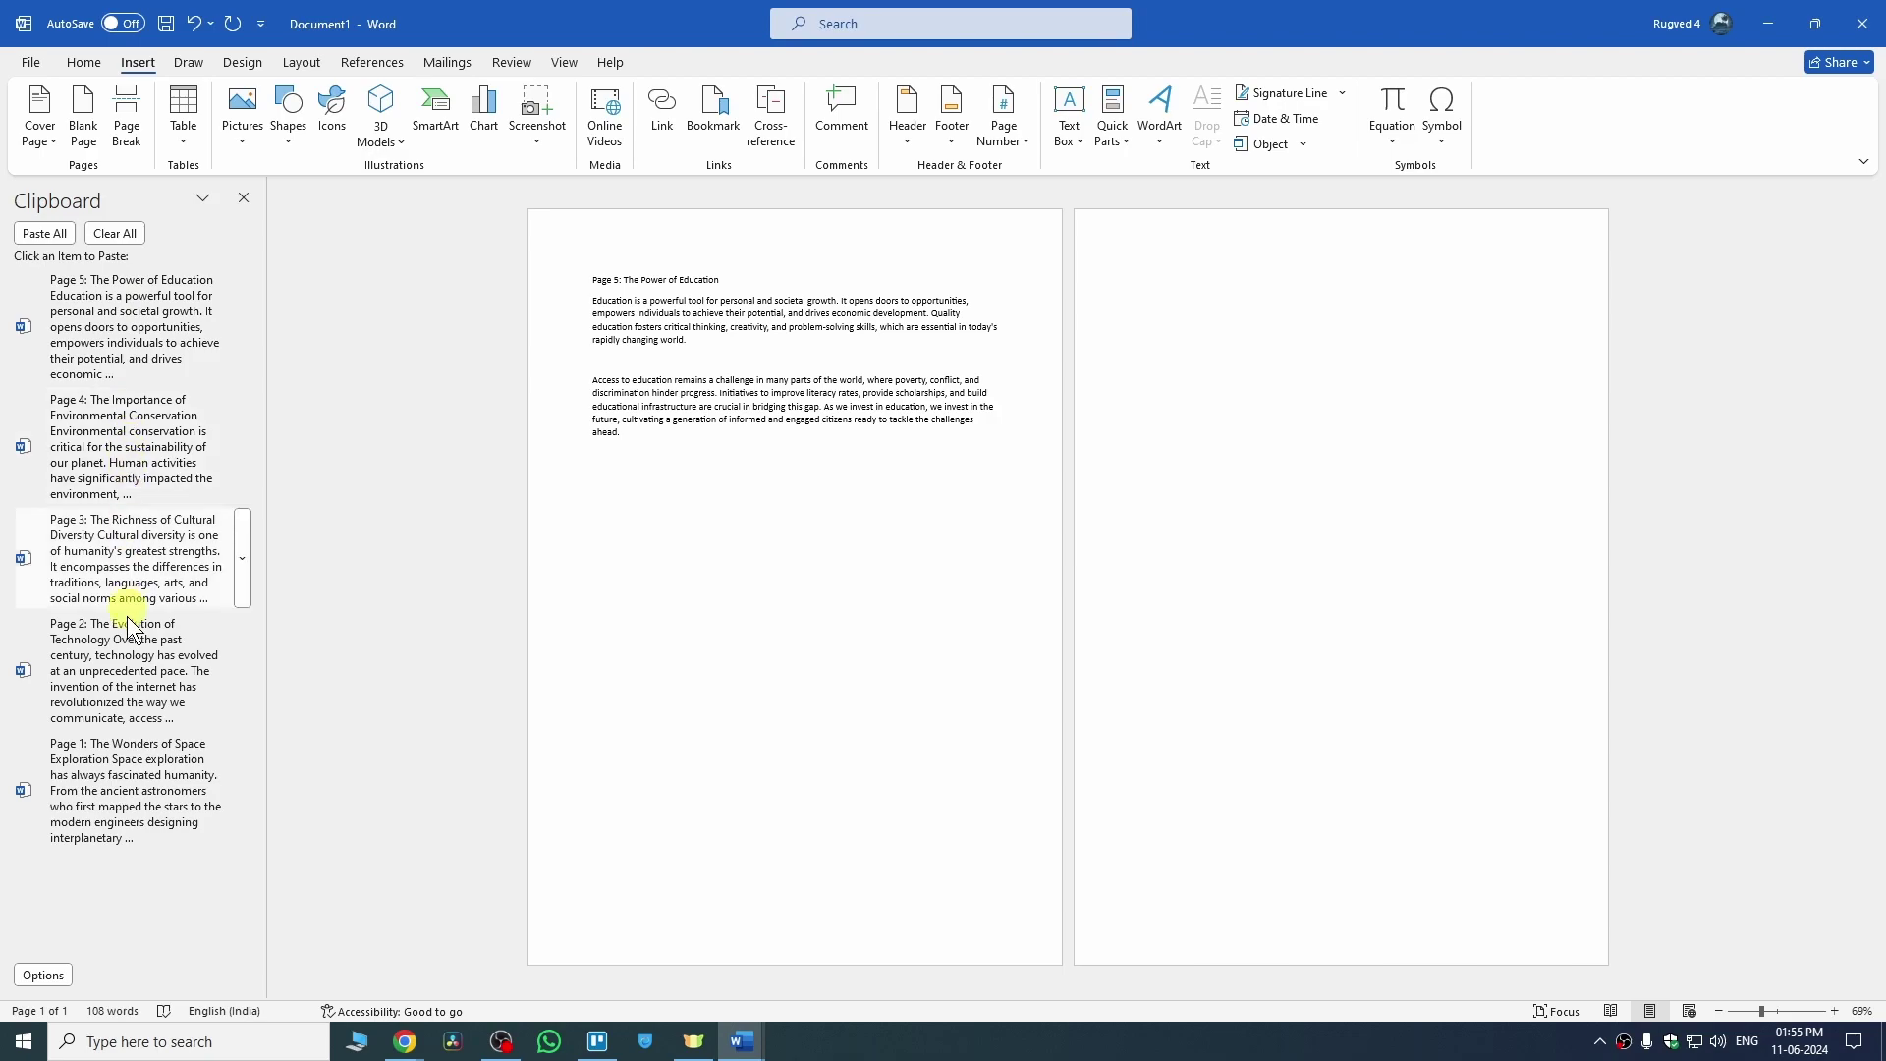
left_click(95, 771)
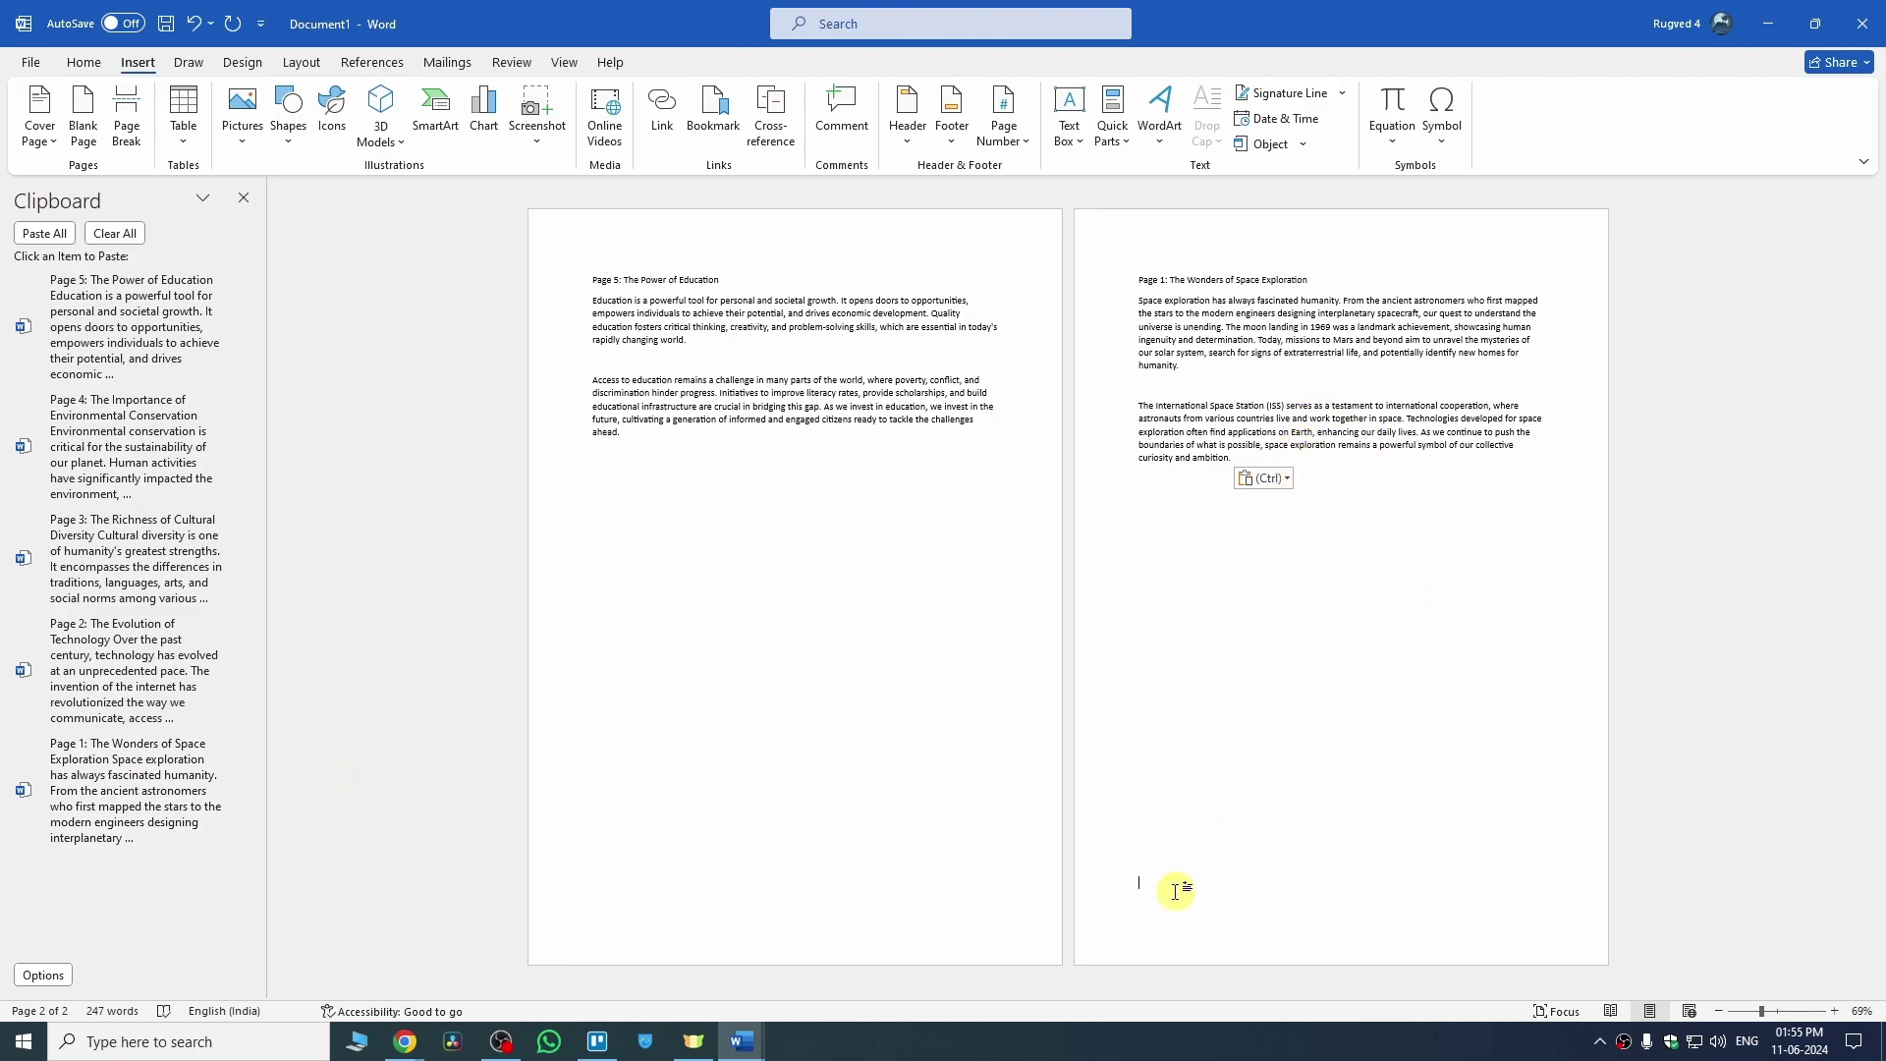
Step: Add another blank page and paste the Page 4 text onto page 3
left_click(83, 116)
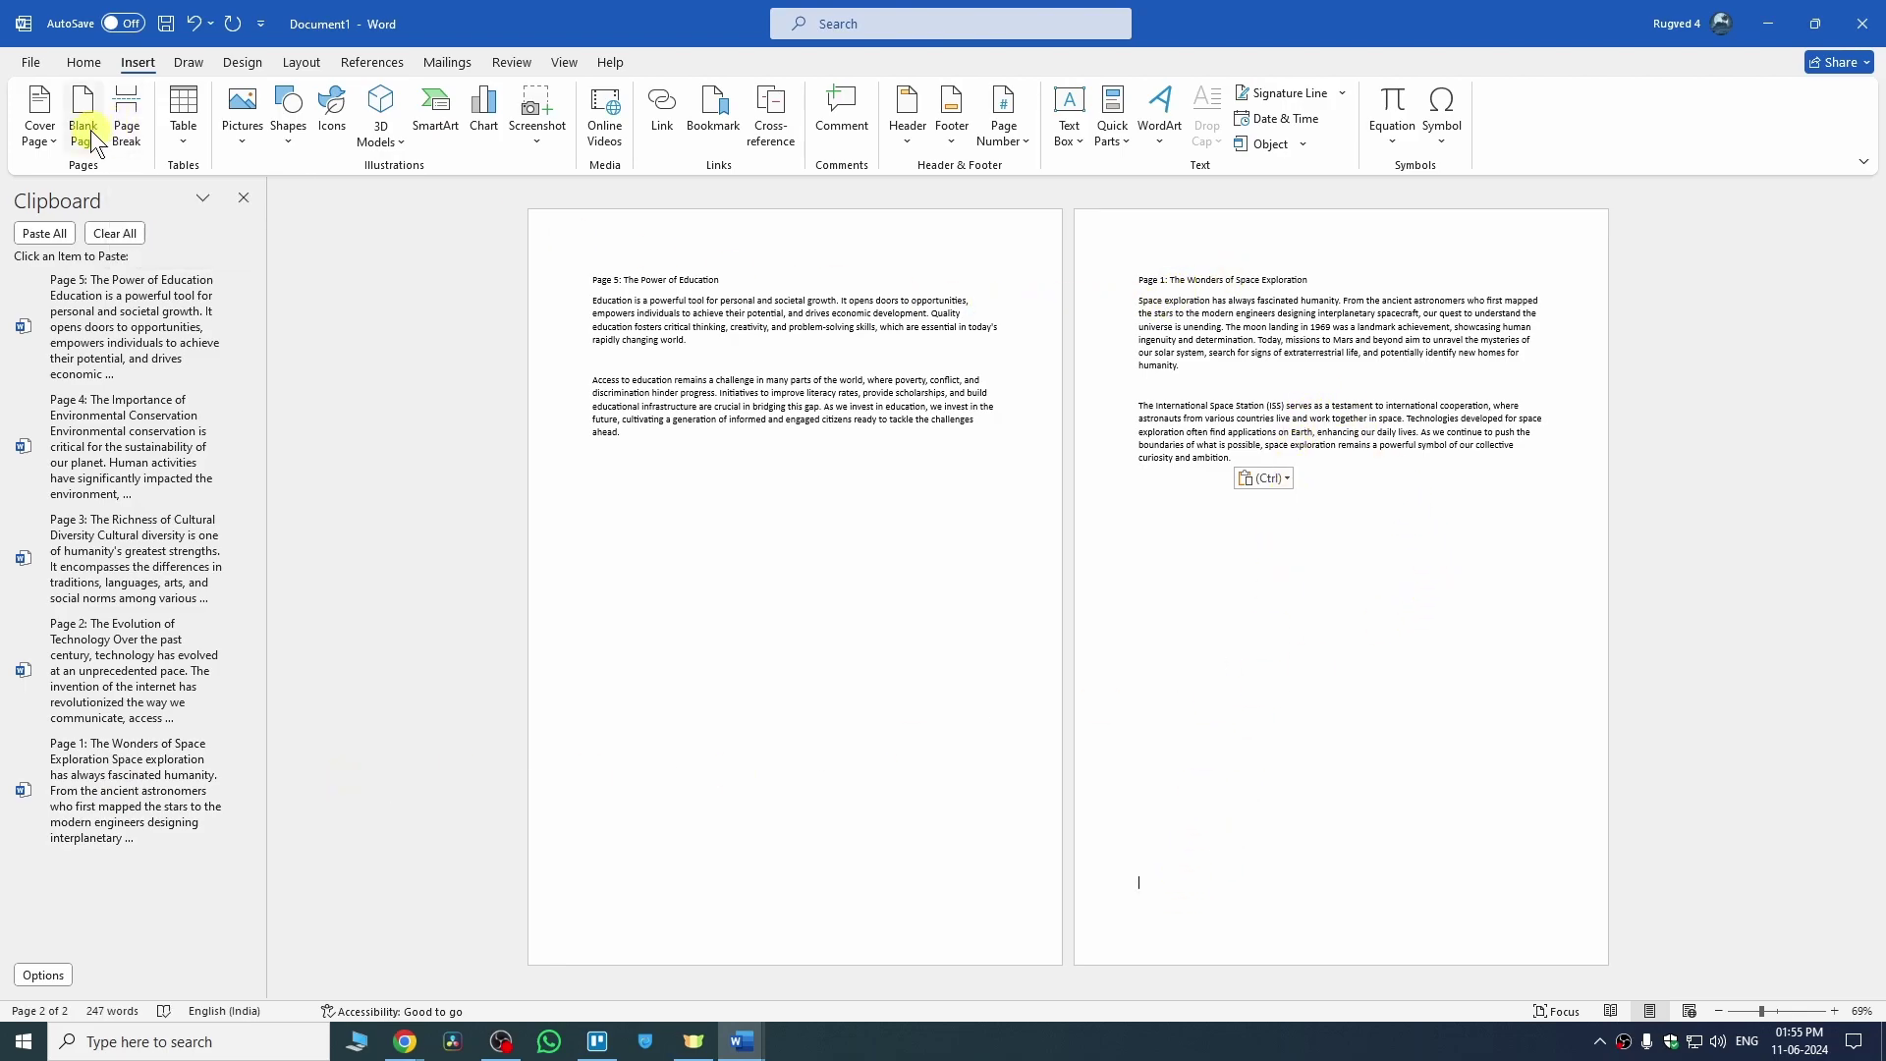
scroll(825, 687, "down", 2)
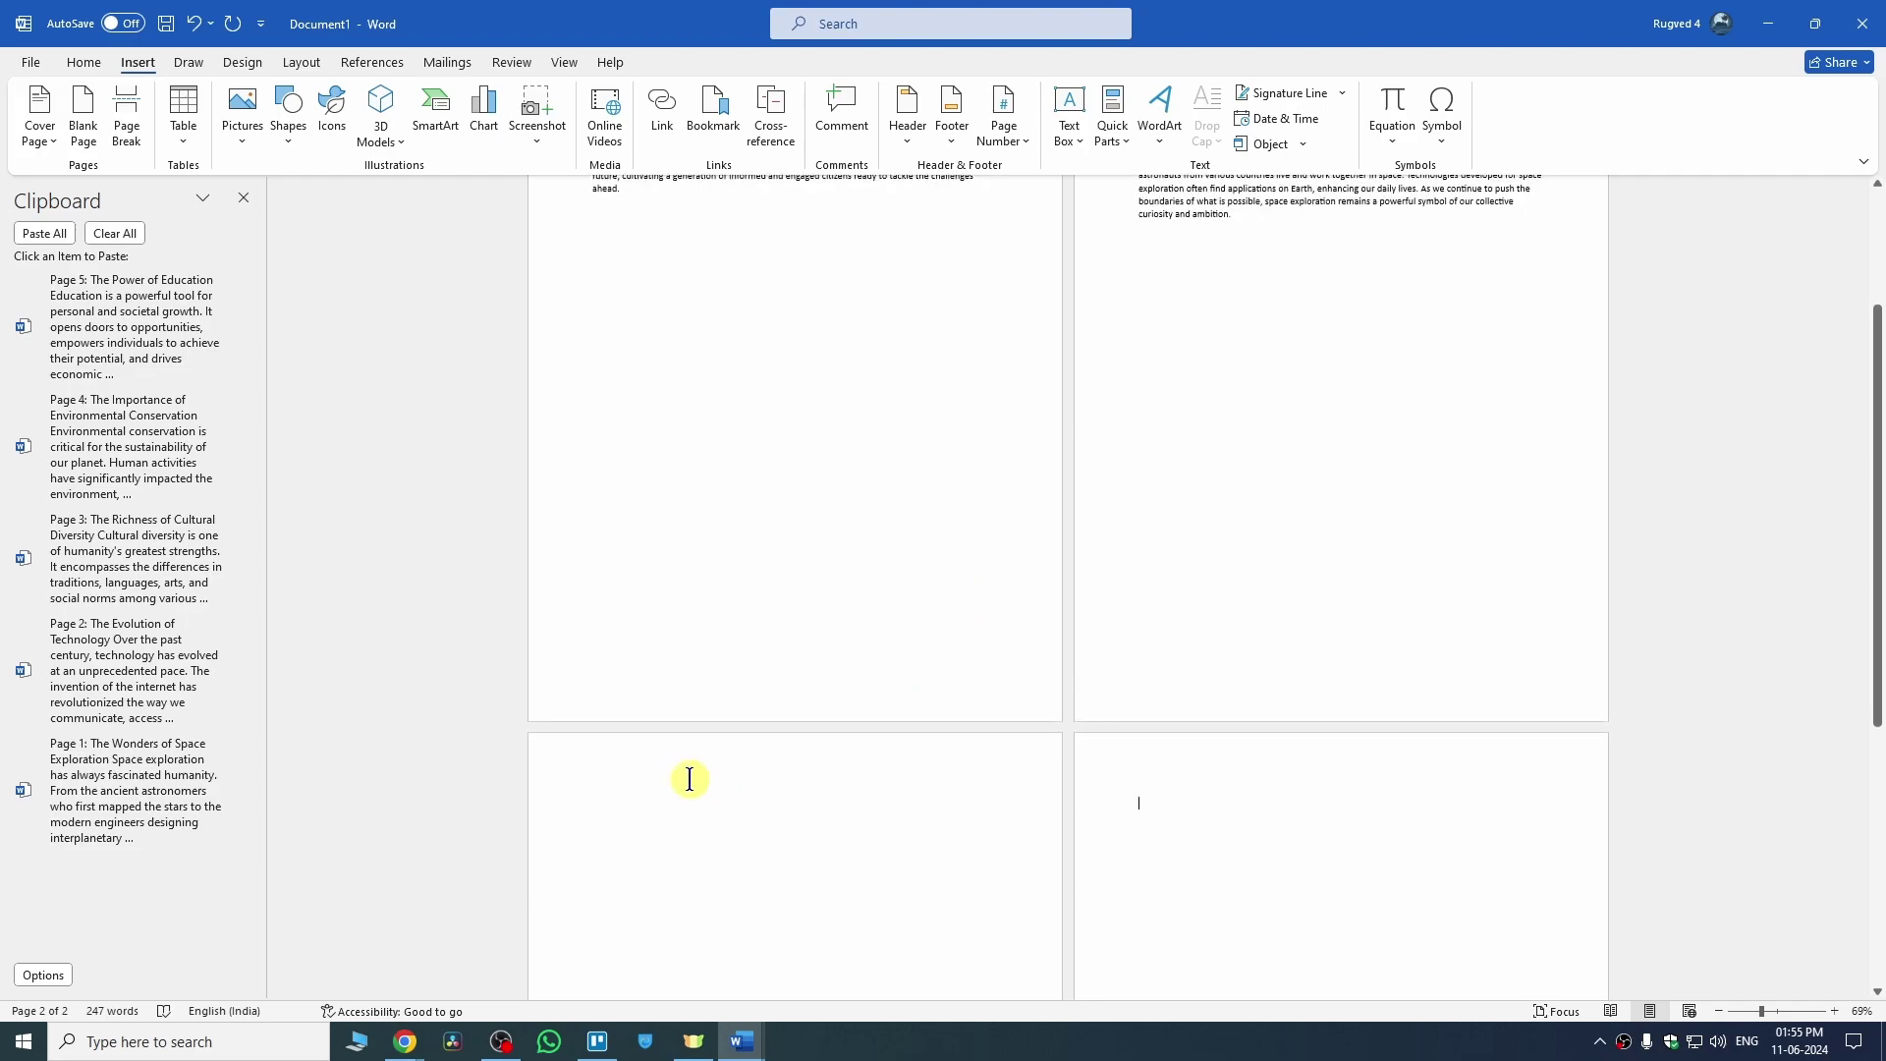
left_click(649, 779)
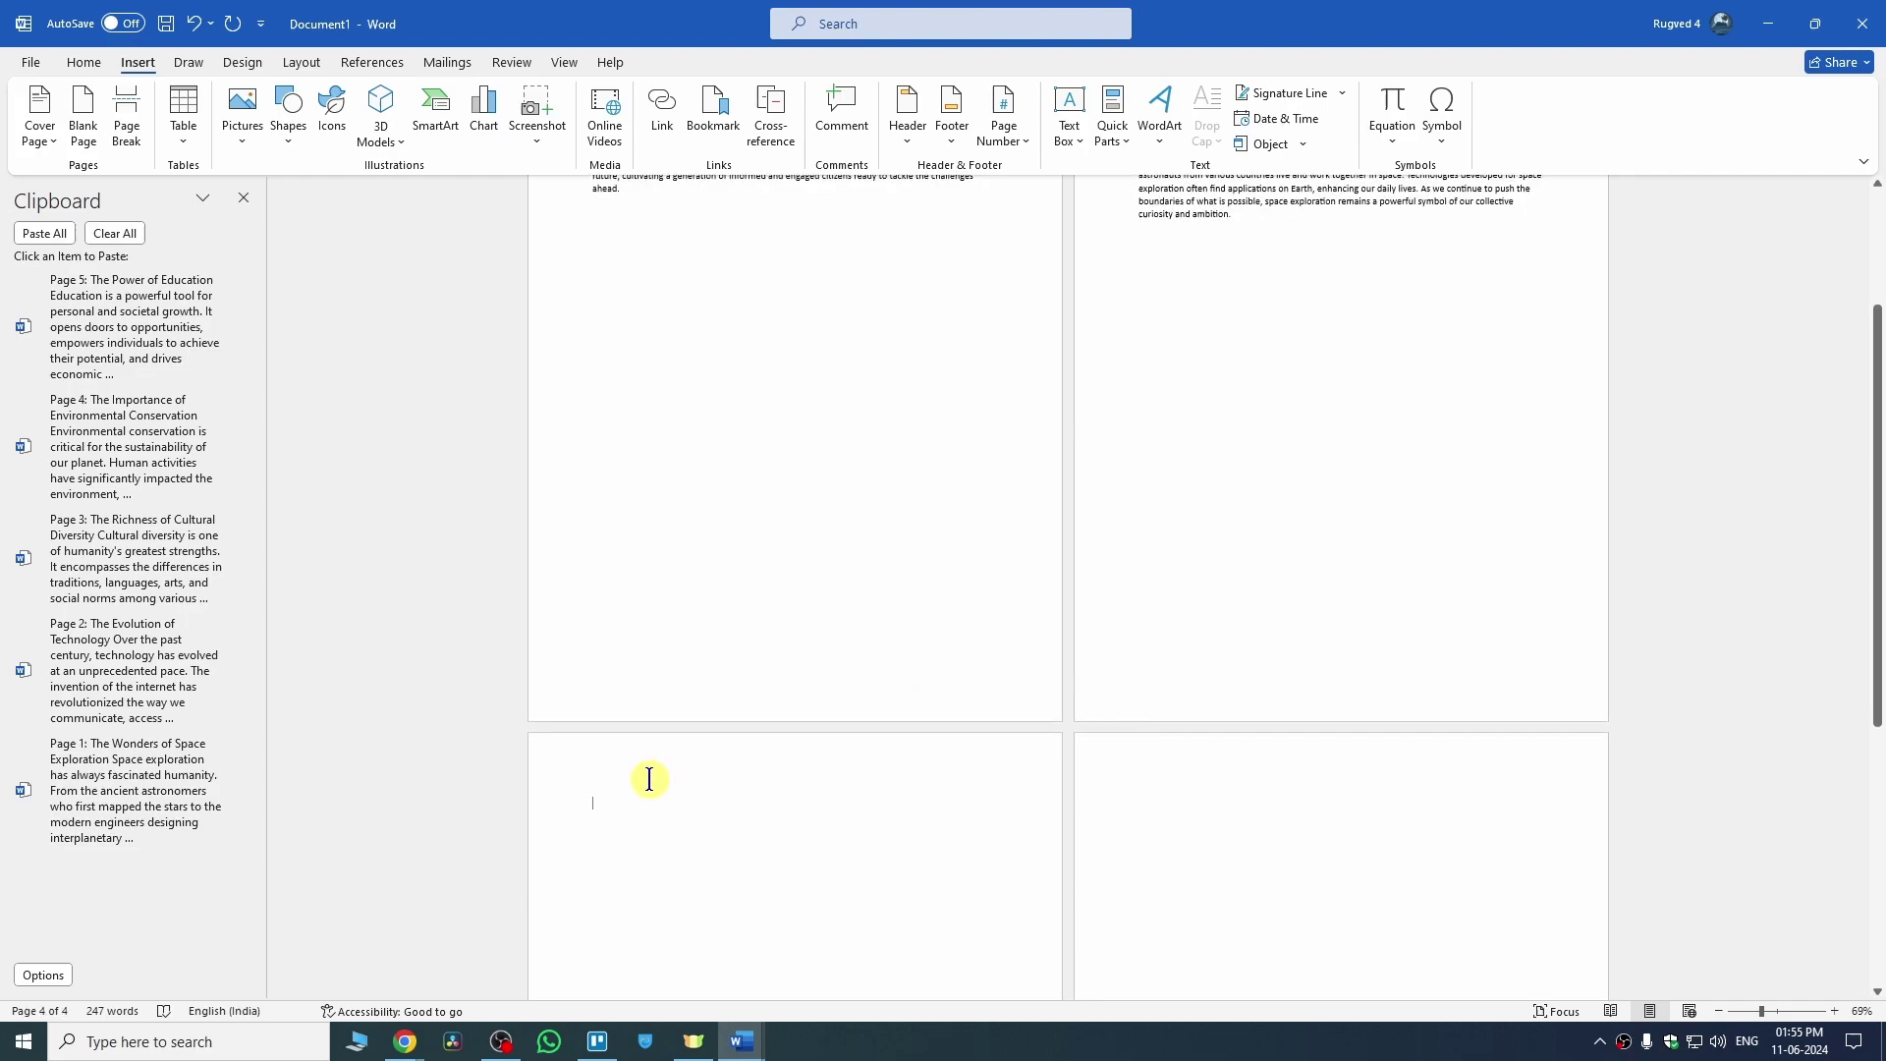
left_click(114, 440)
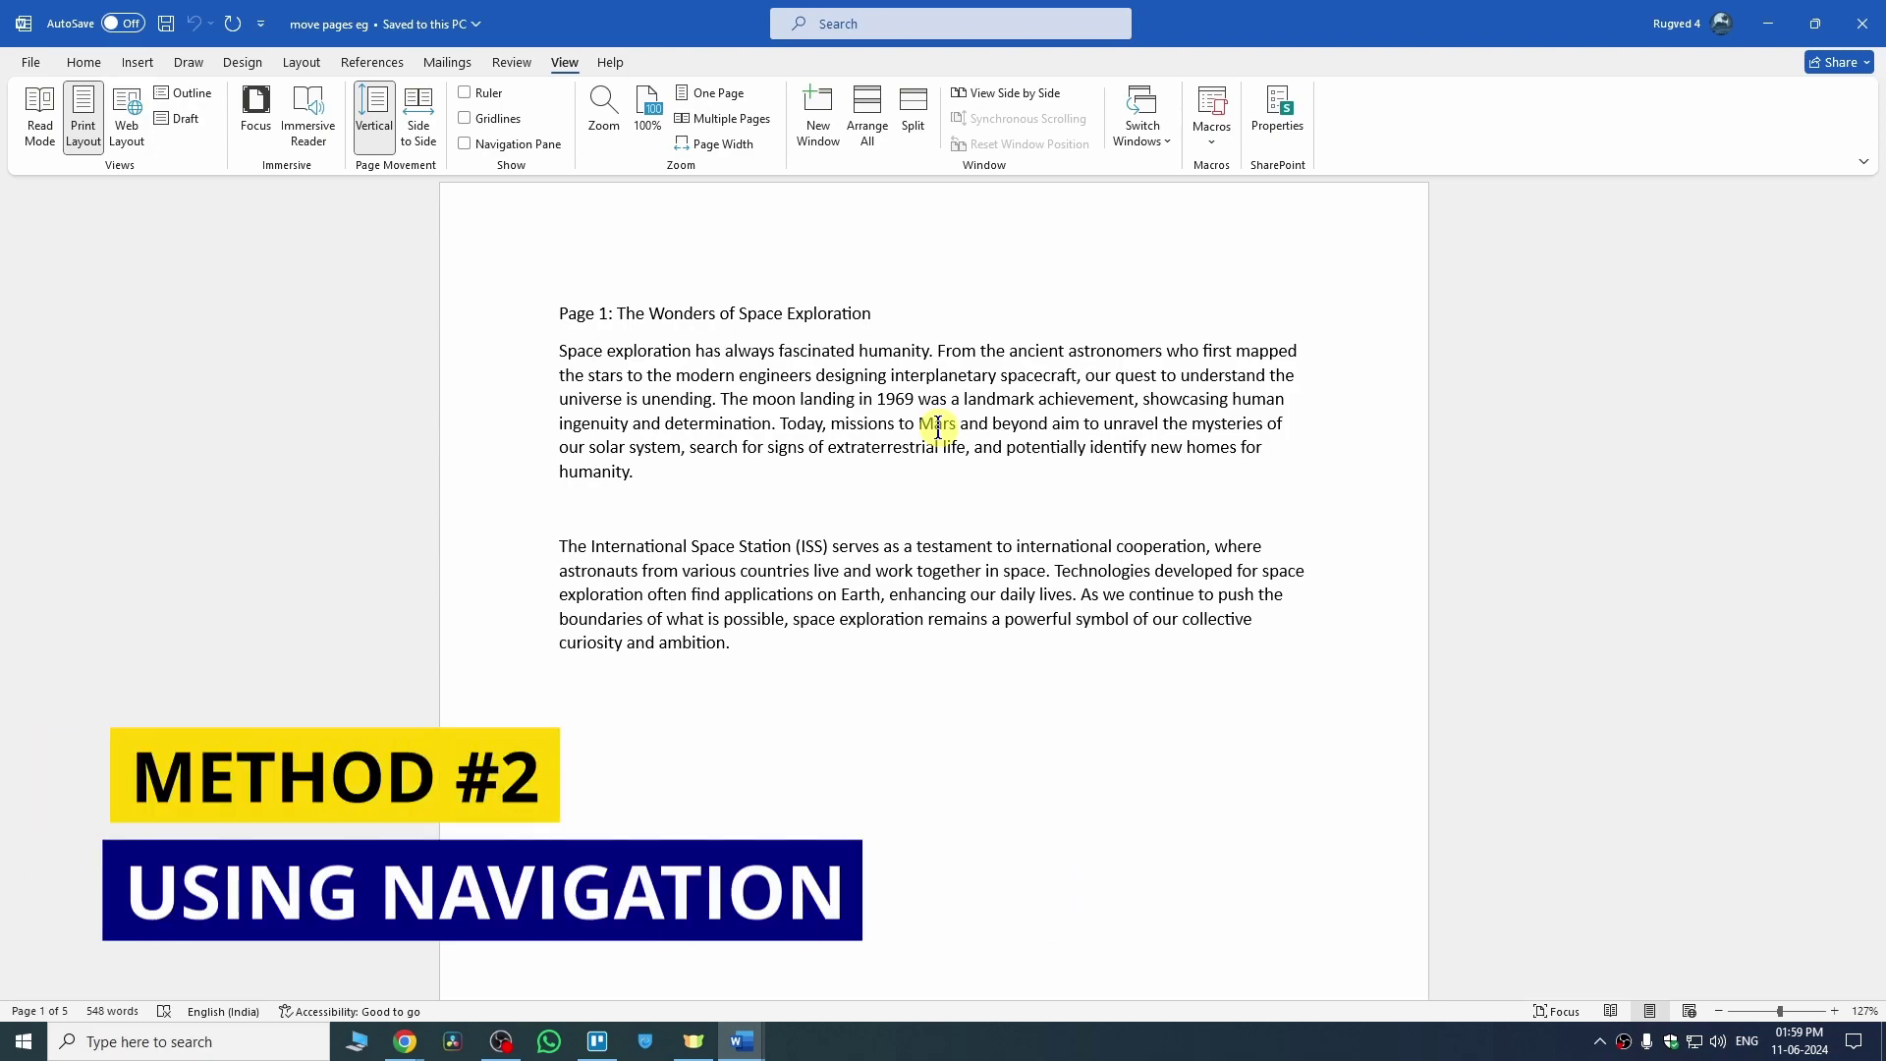
Step: Turn on the Navigation Pane from the View tab's Show group
left_click(83, 62)
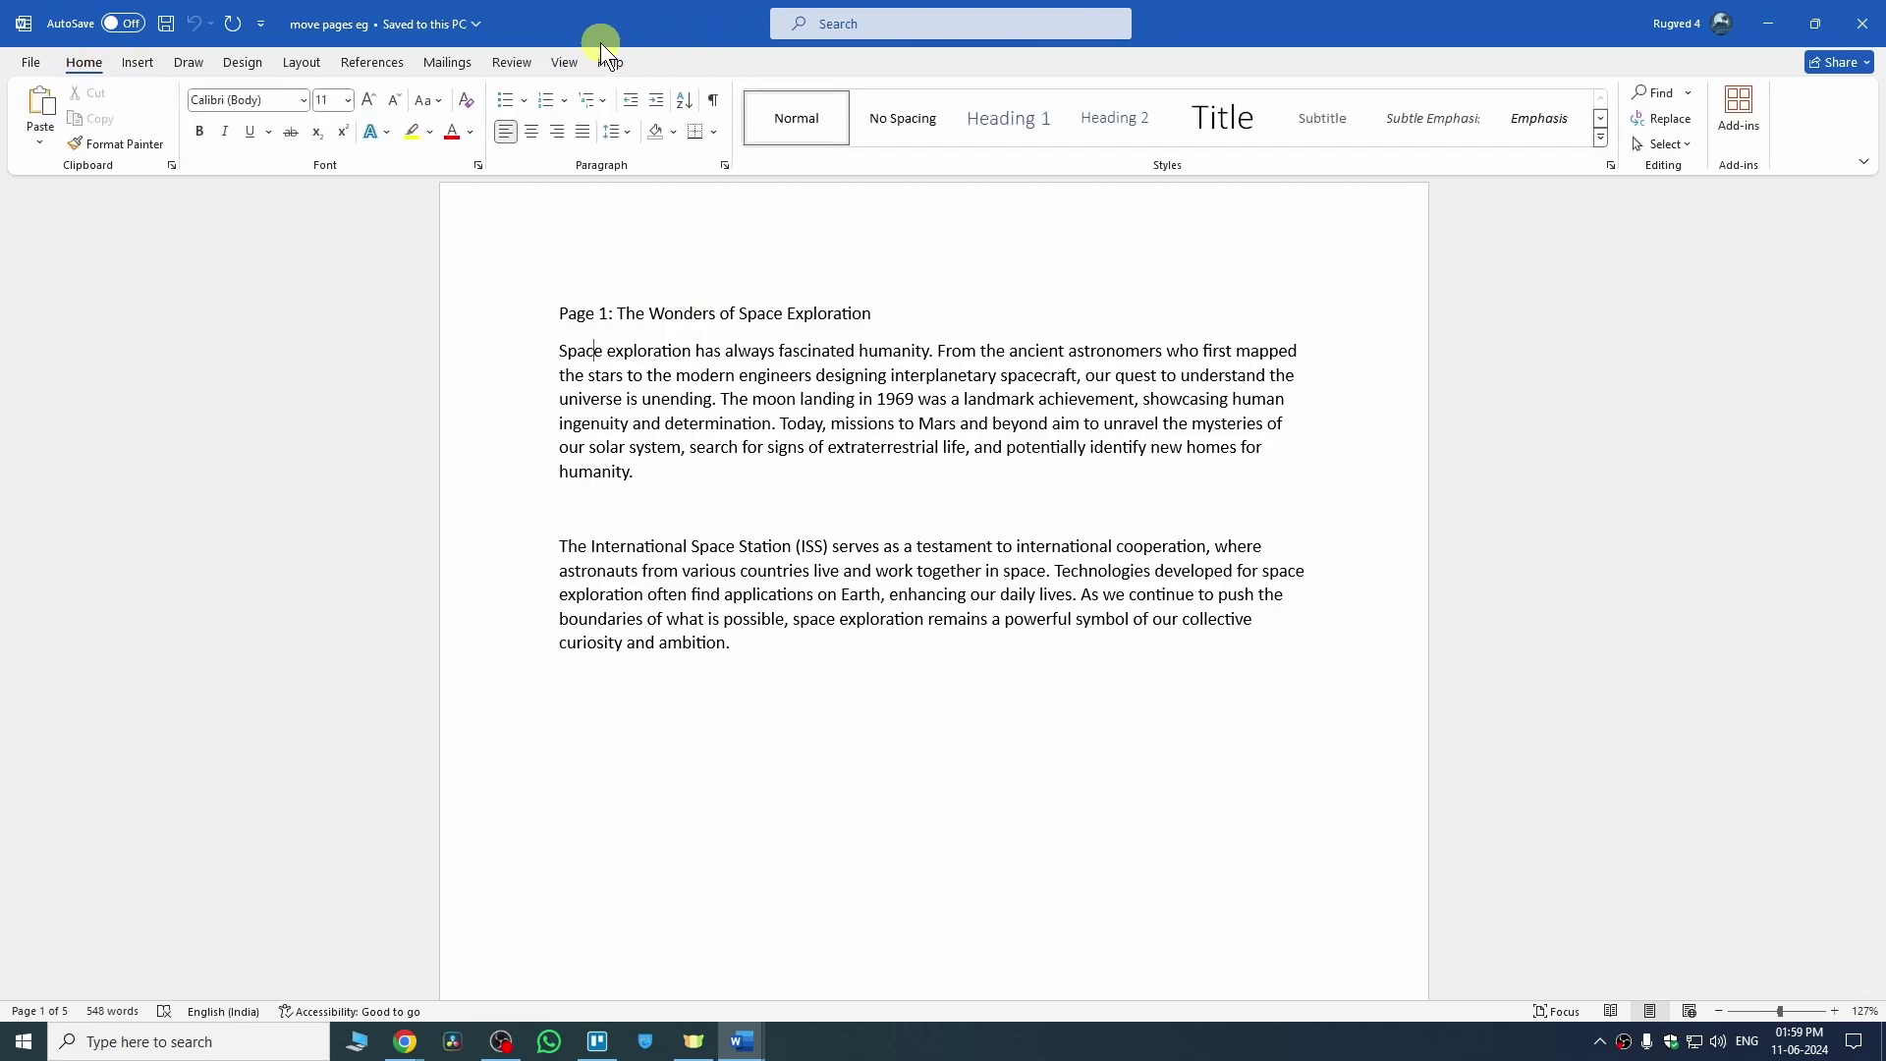
left_click(564, 62)
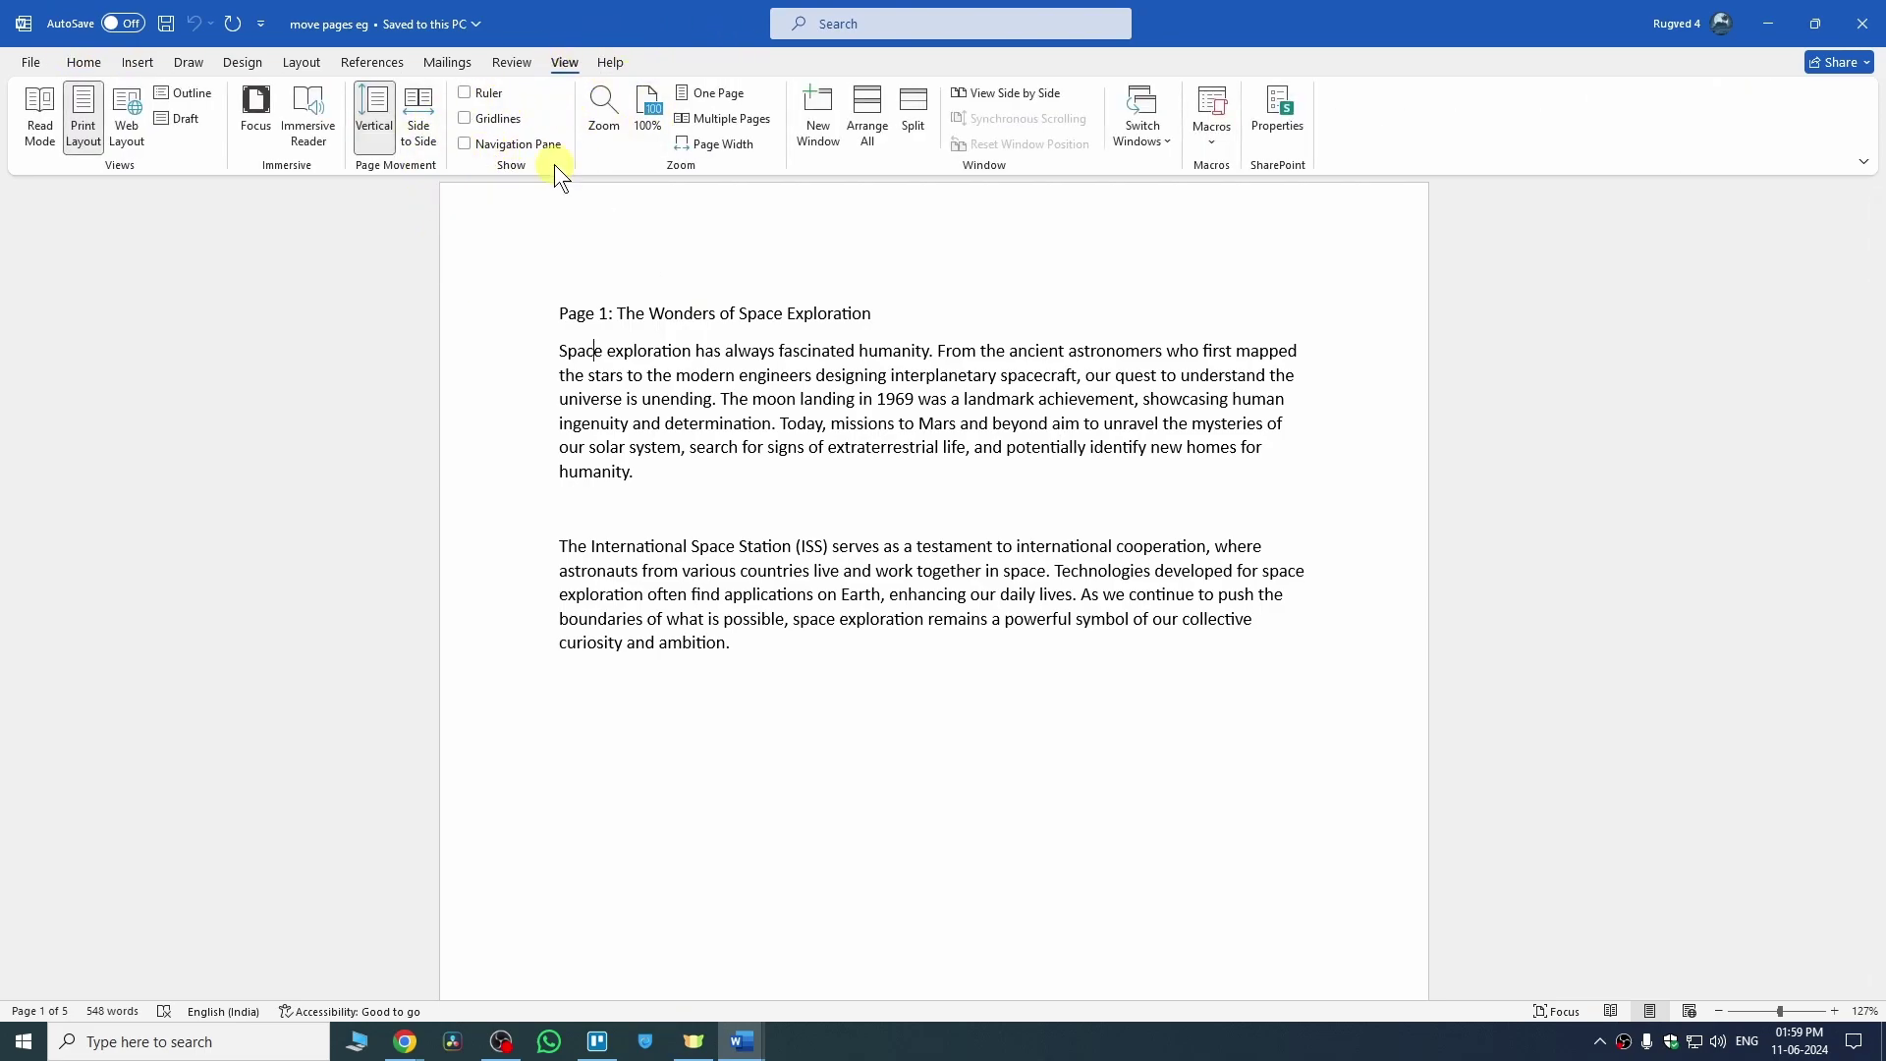
left_click(469, 145)
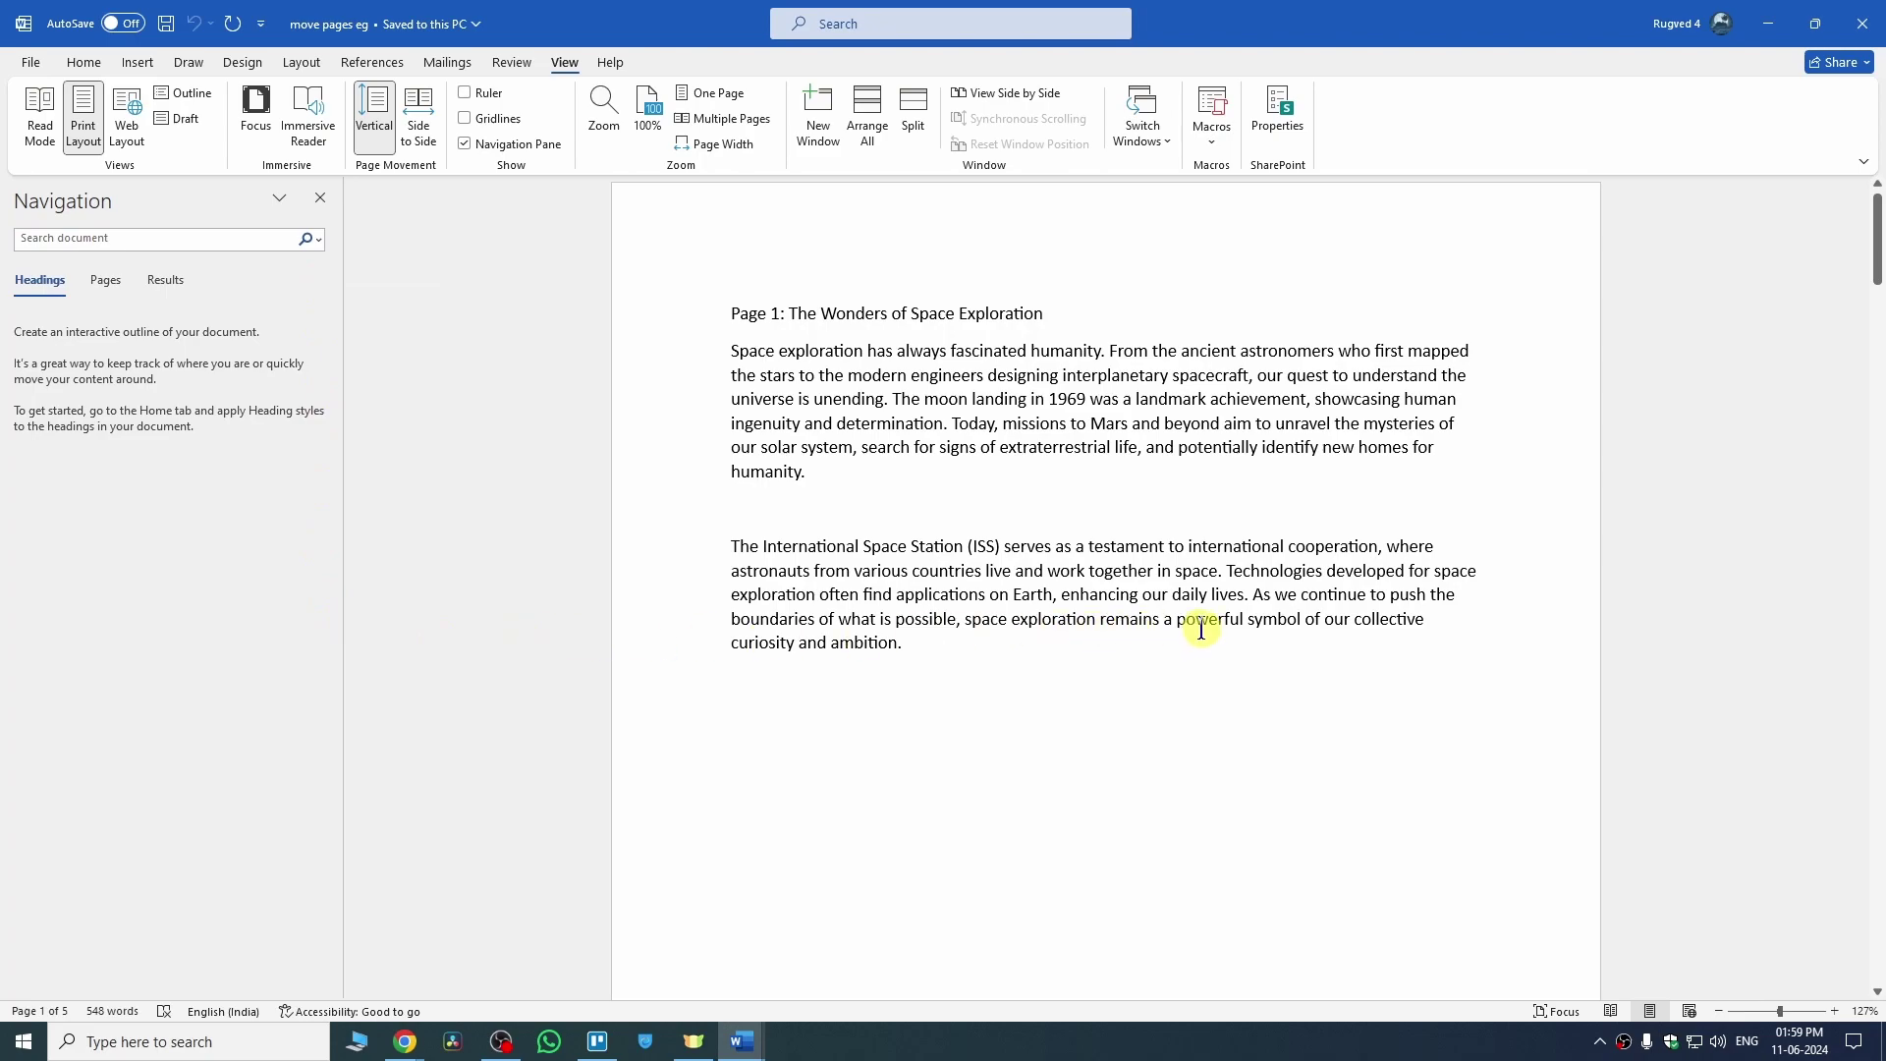
Step: Apply Heading 1 to the Page 1 and Page 2 title lines
left_click(87, 63)
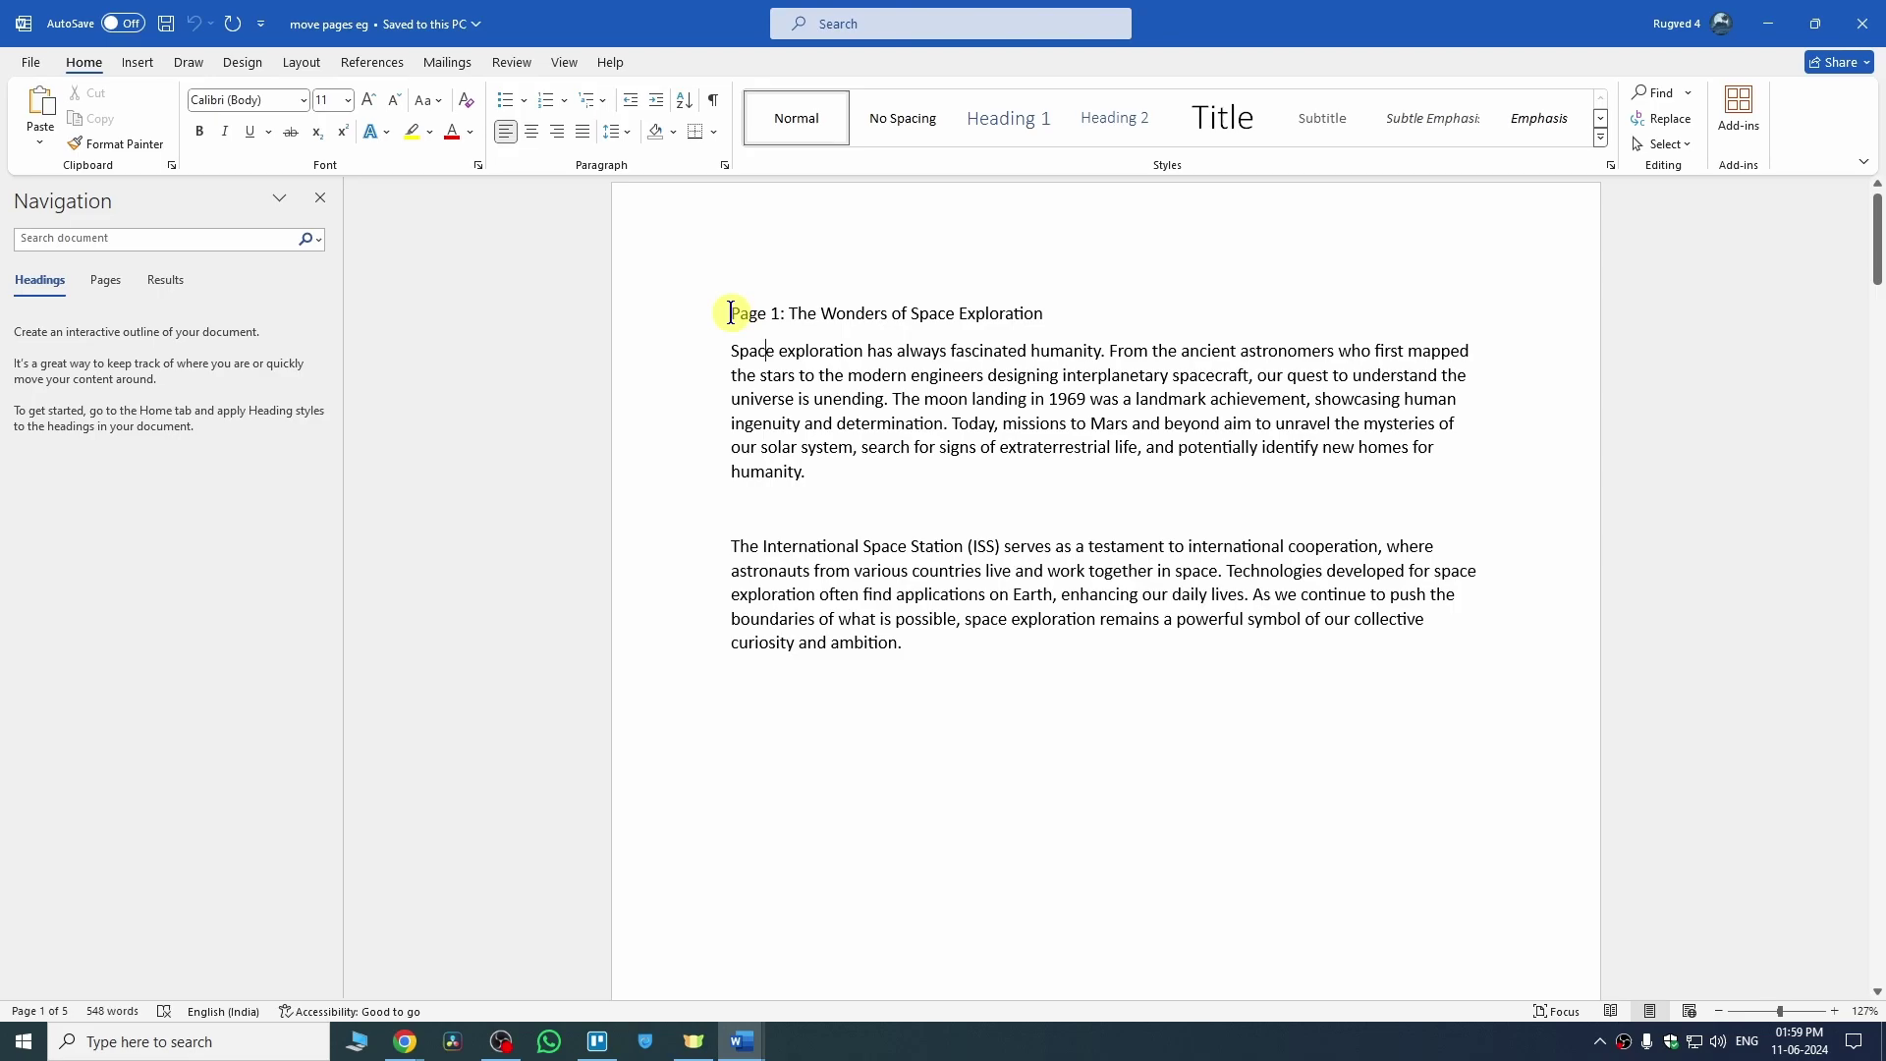
left_click_drag(731, 313, 1047, 307)
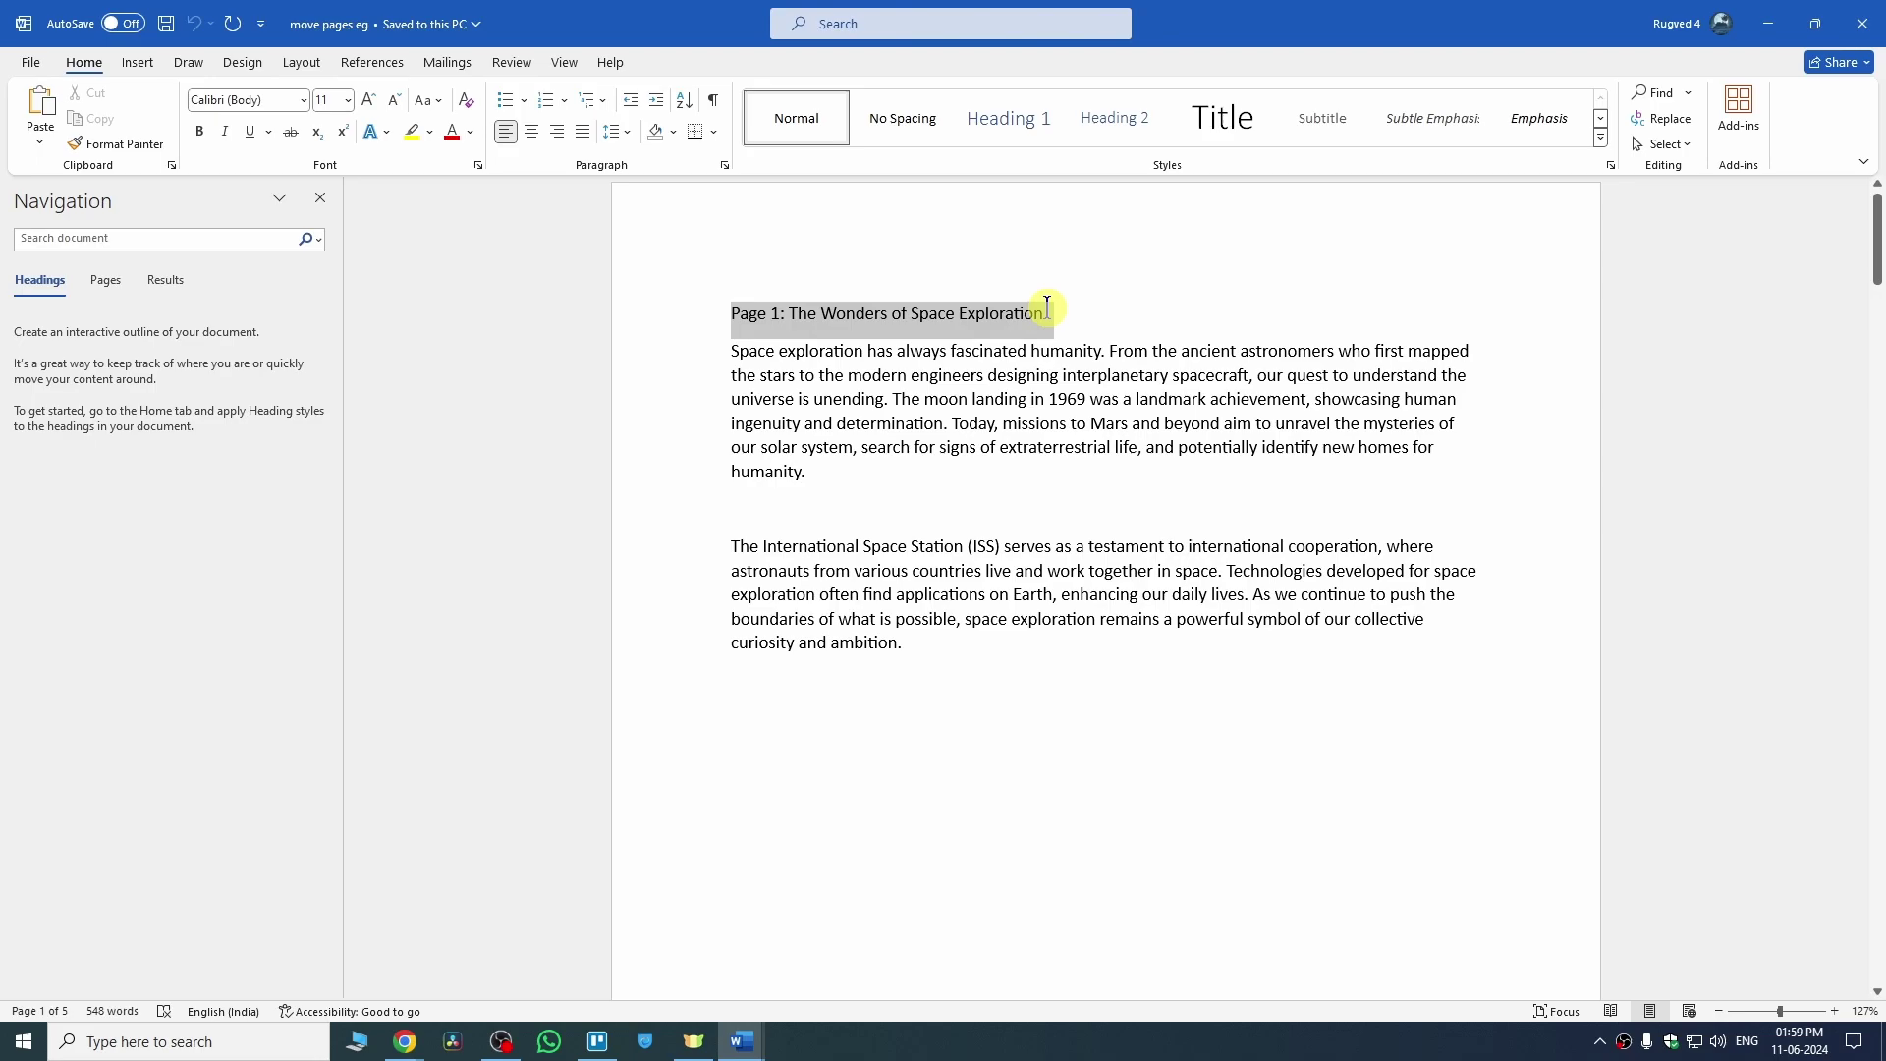
left_click(1024, 124)
scroll(1107, 633, "down", 6)
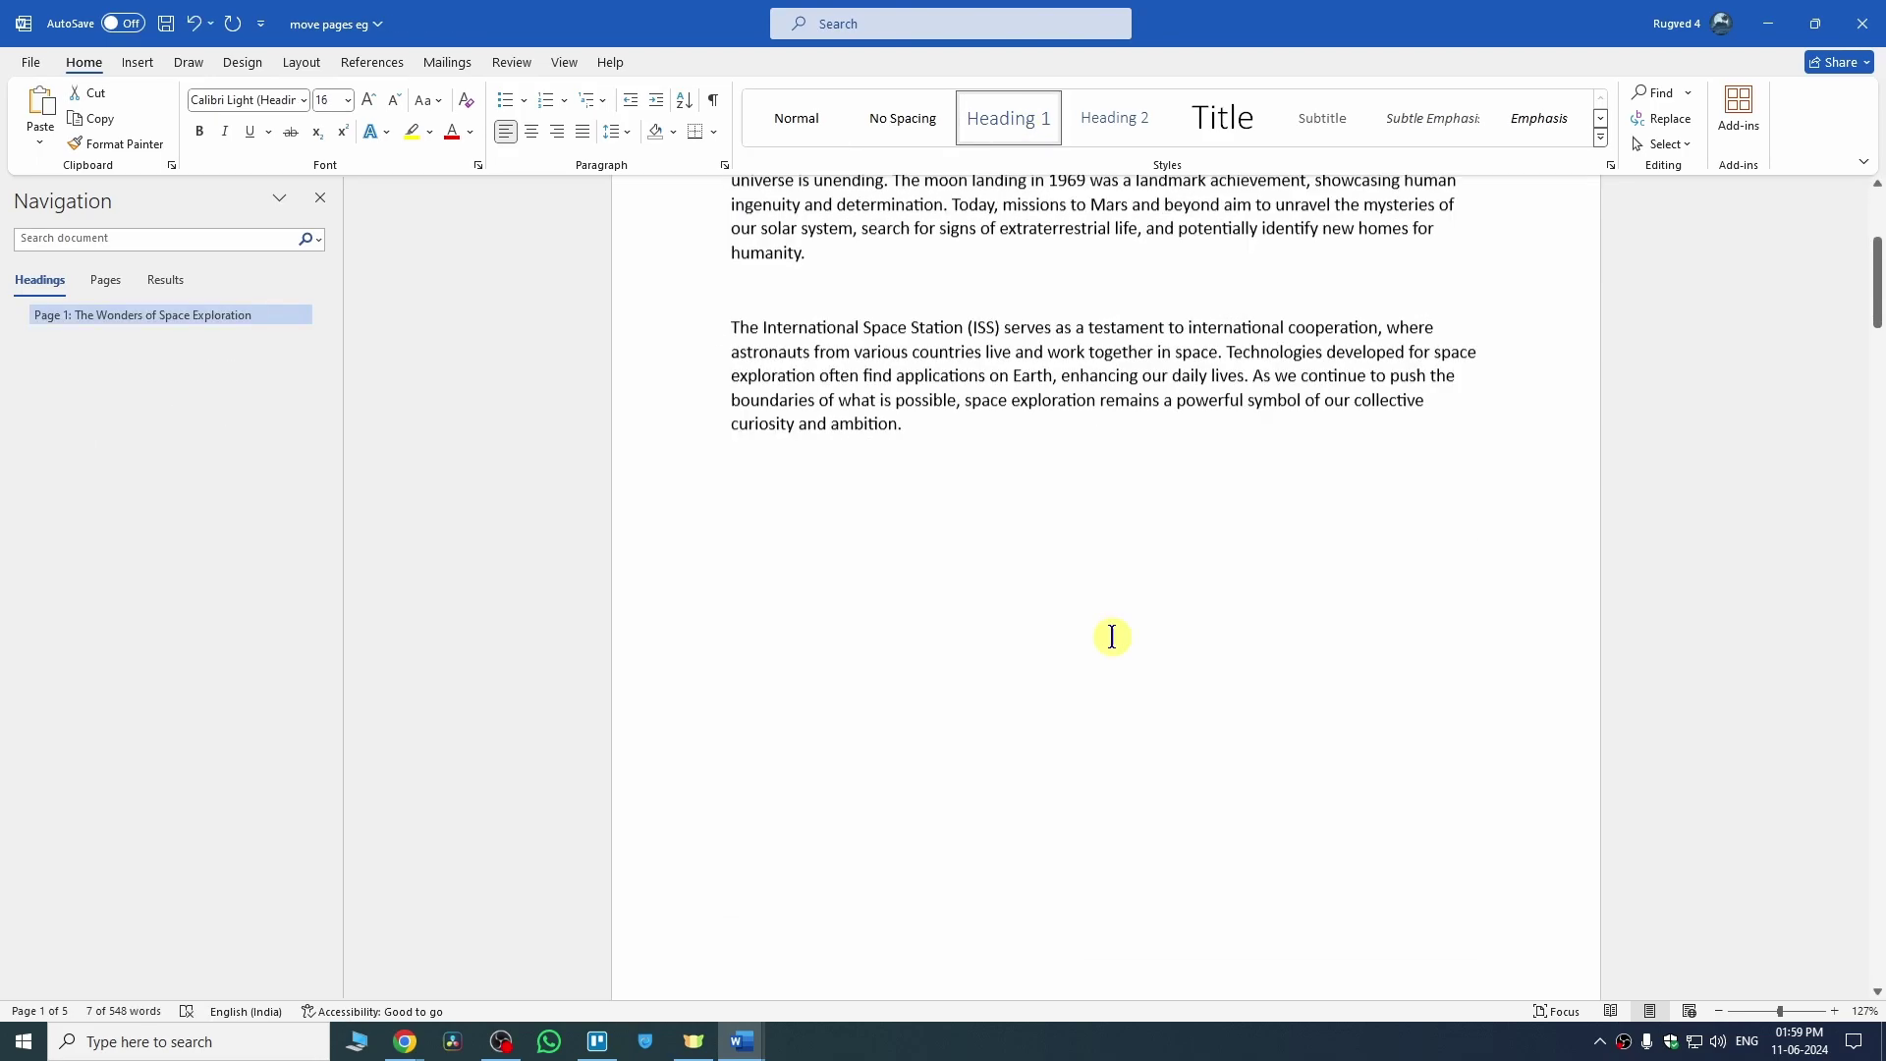
scroll(1107, 785, "down", 5)
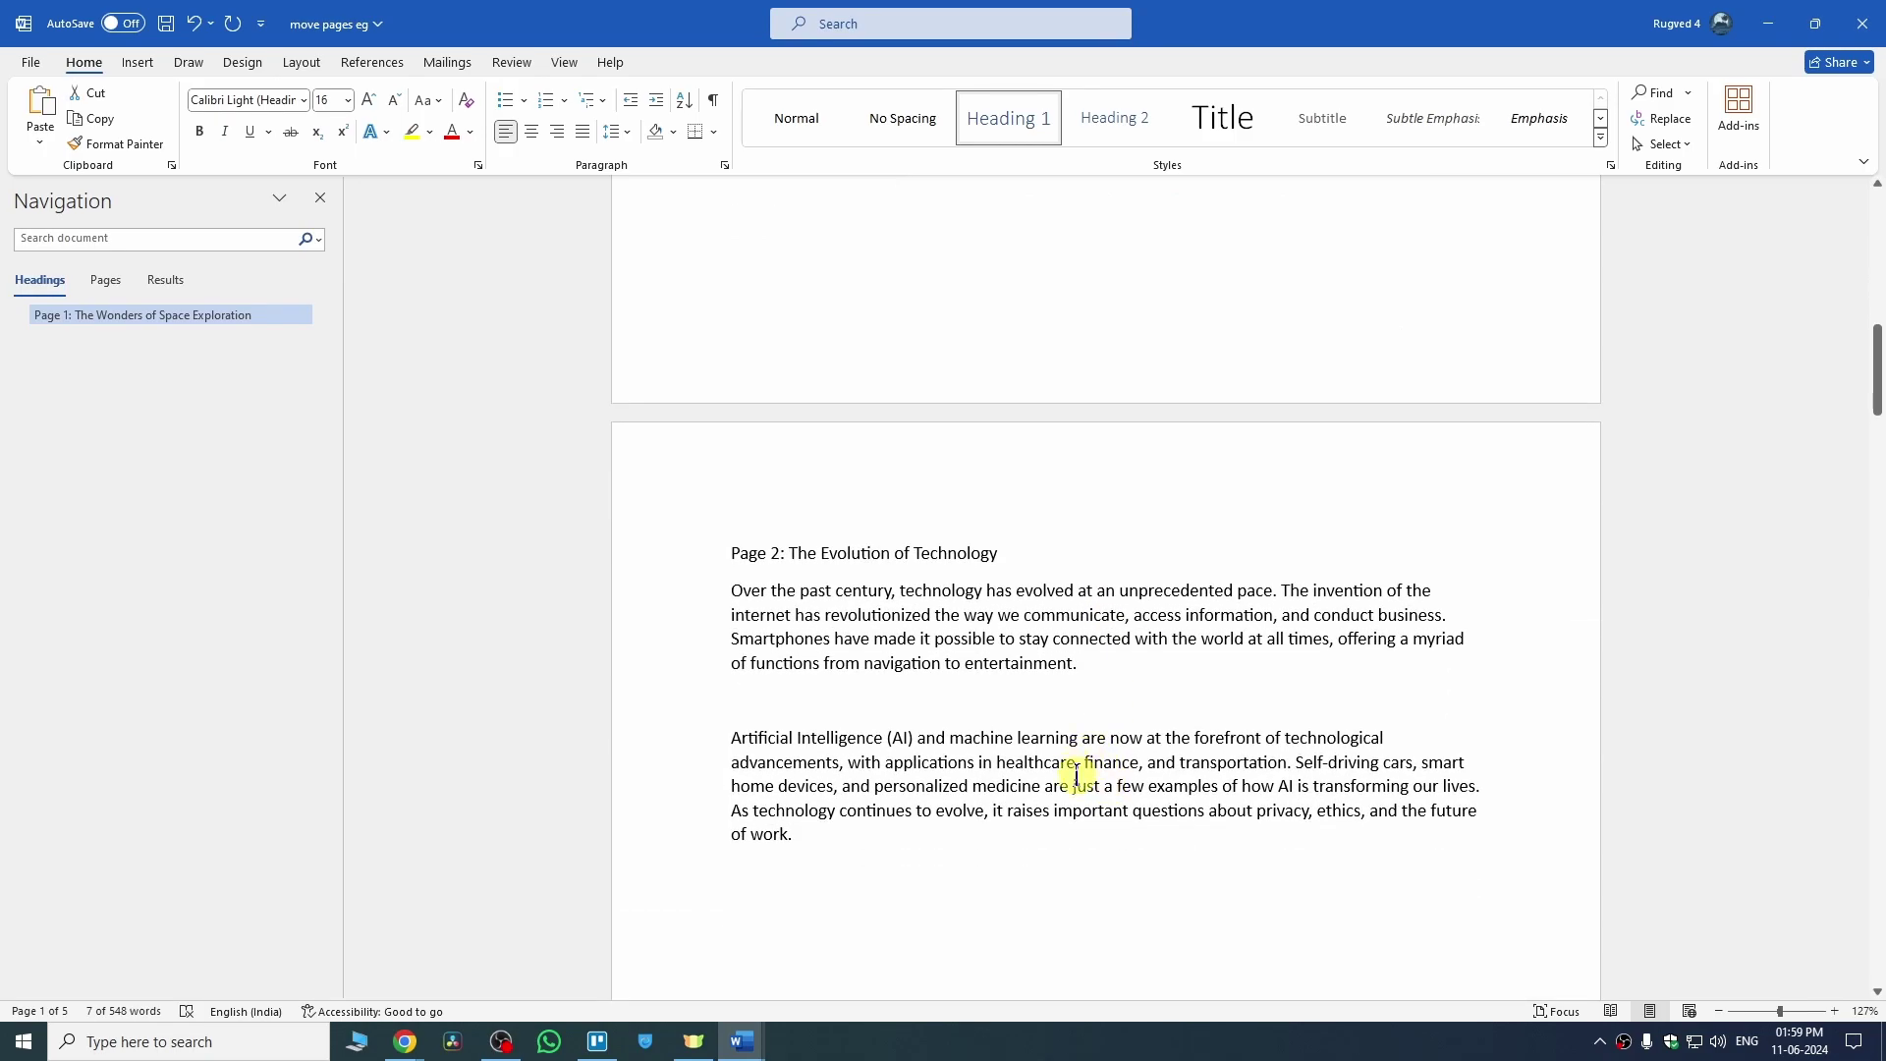
left_click(1078, 776)
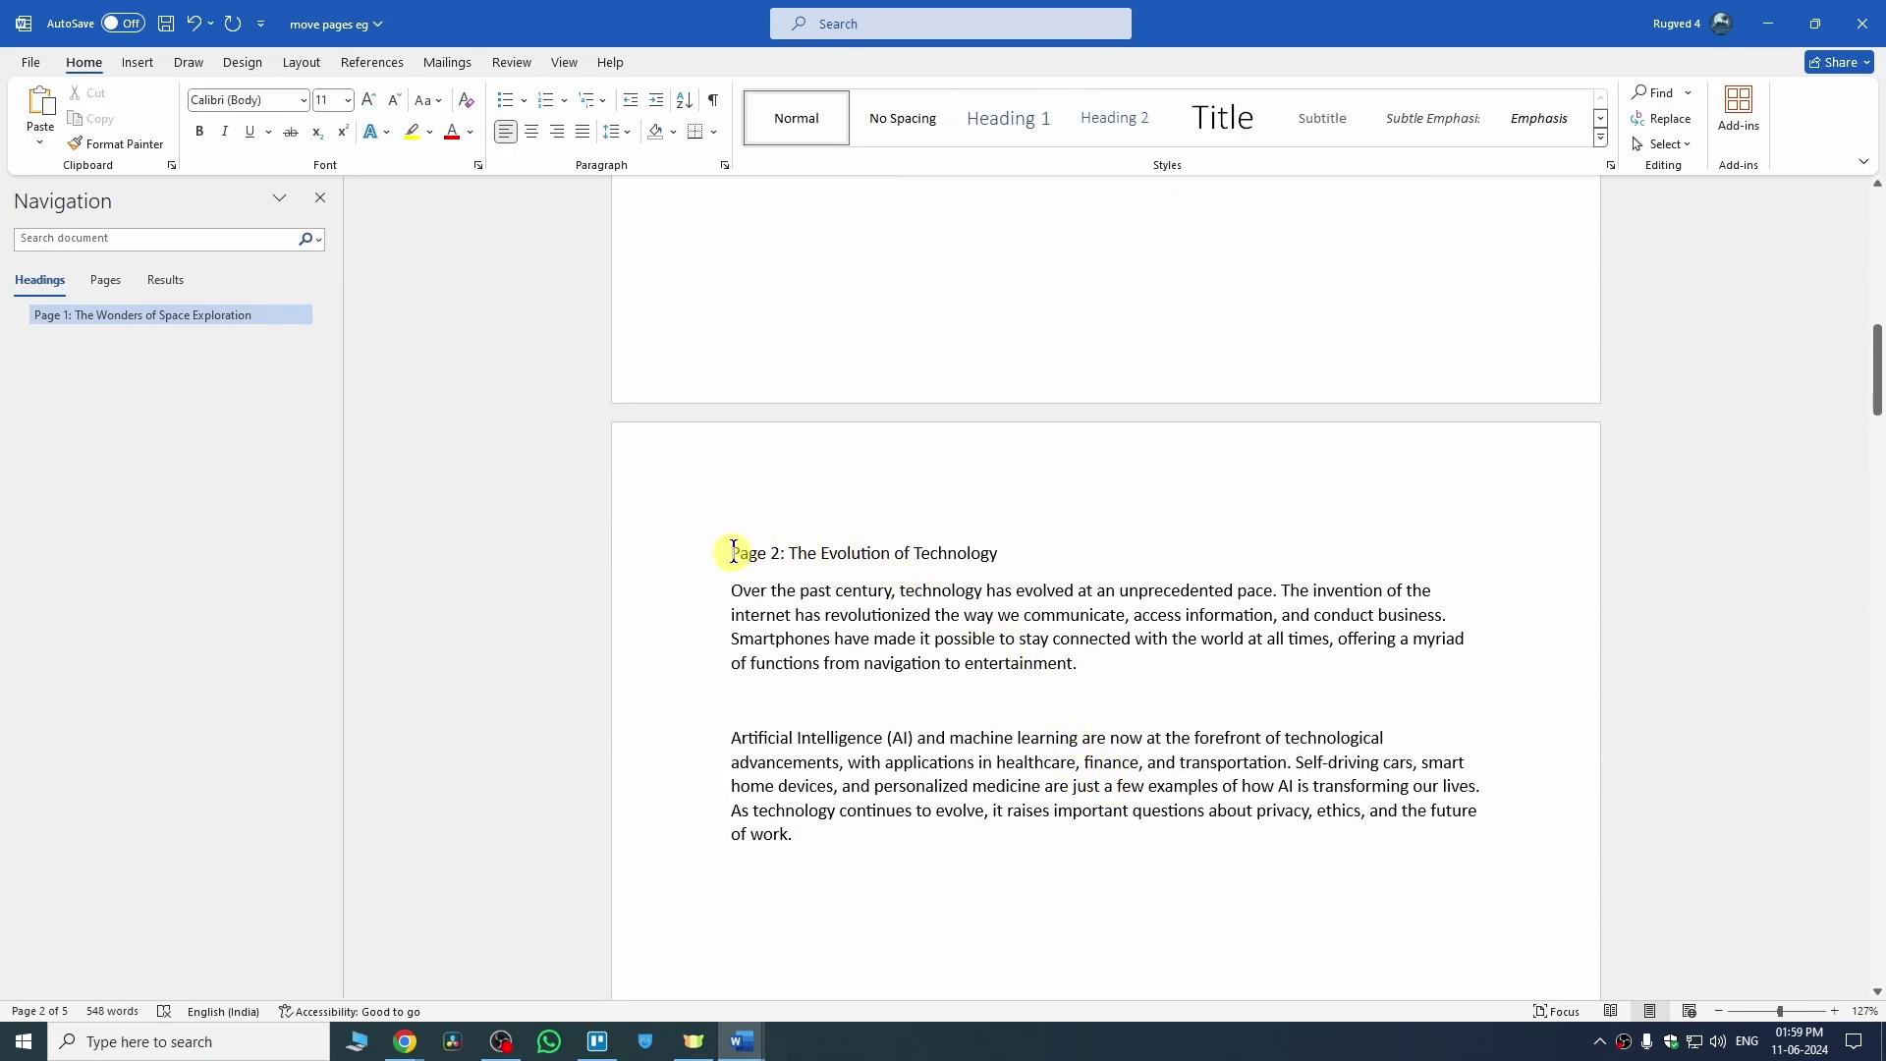
left_click_drag(729, 554, 1029, 551)
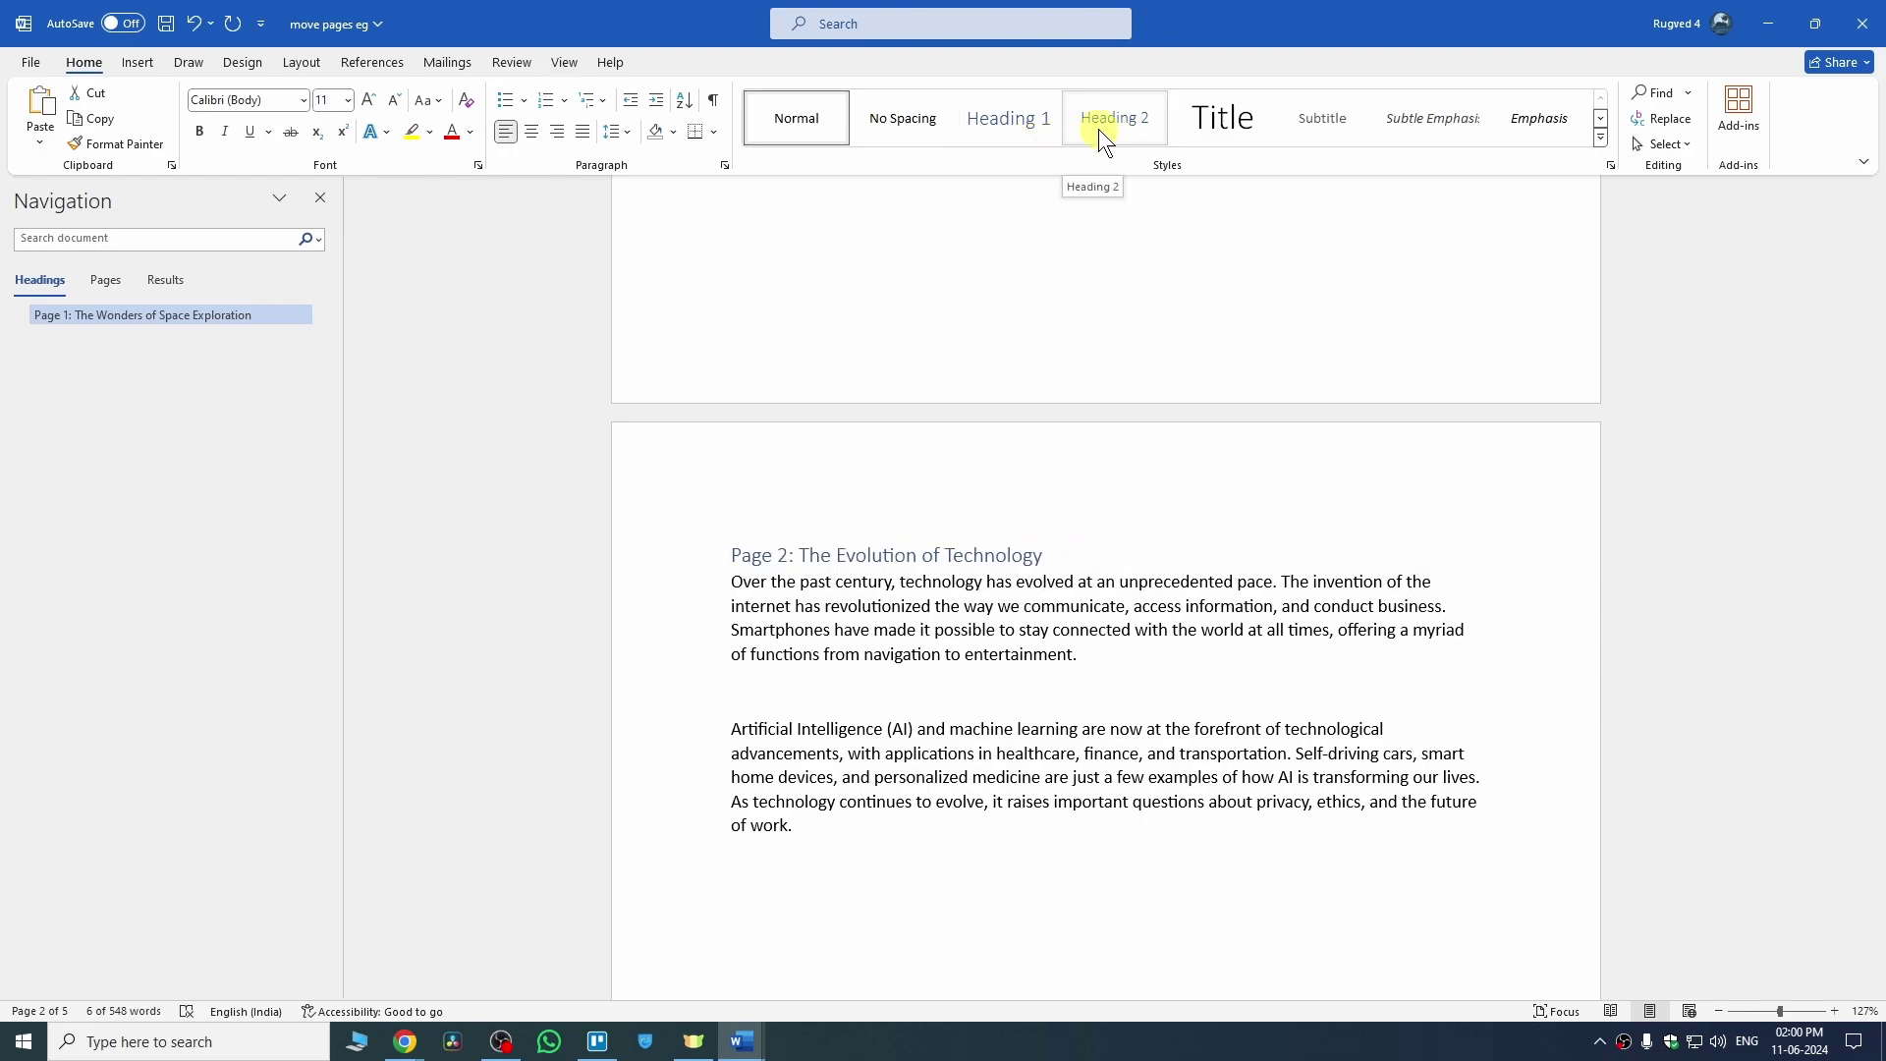
left_click(1017, 125)
left_click(1212, 727)
Step: Apply Heading 1 to the Page 3, Page 4 and Page 5 title lines
scroll(1213, 727, "down", 15)
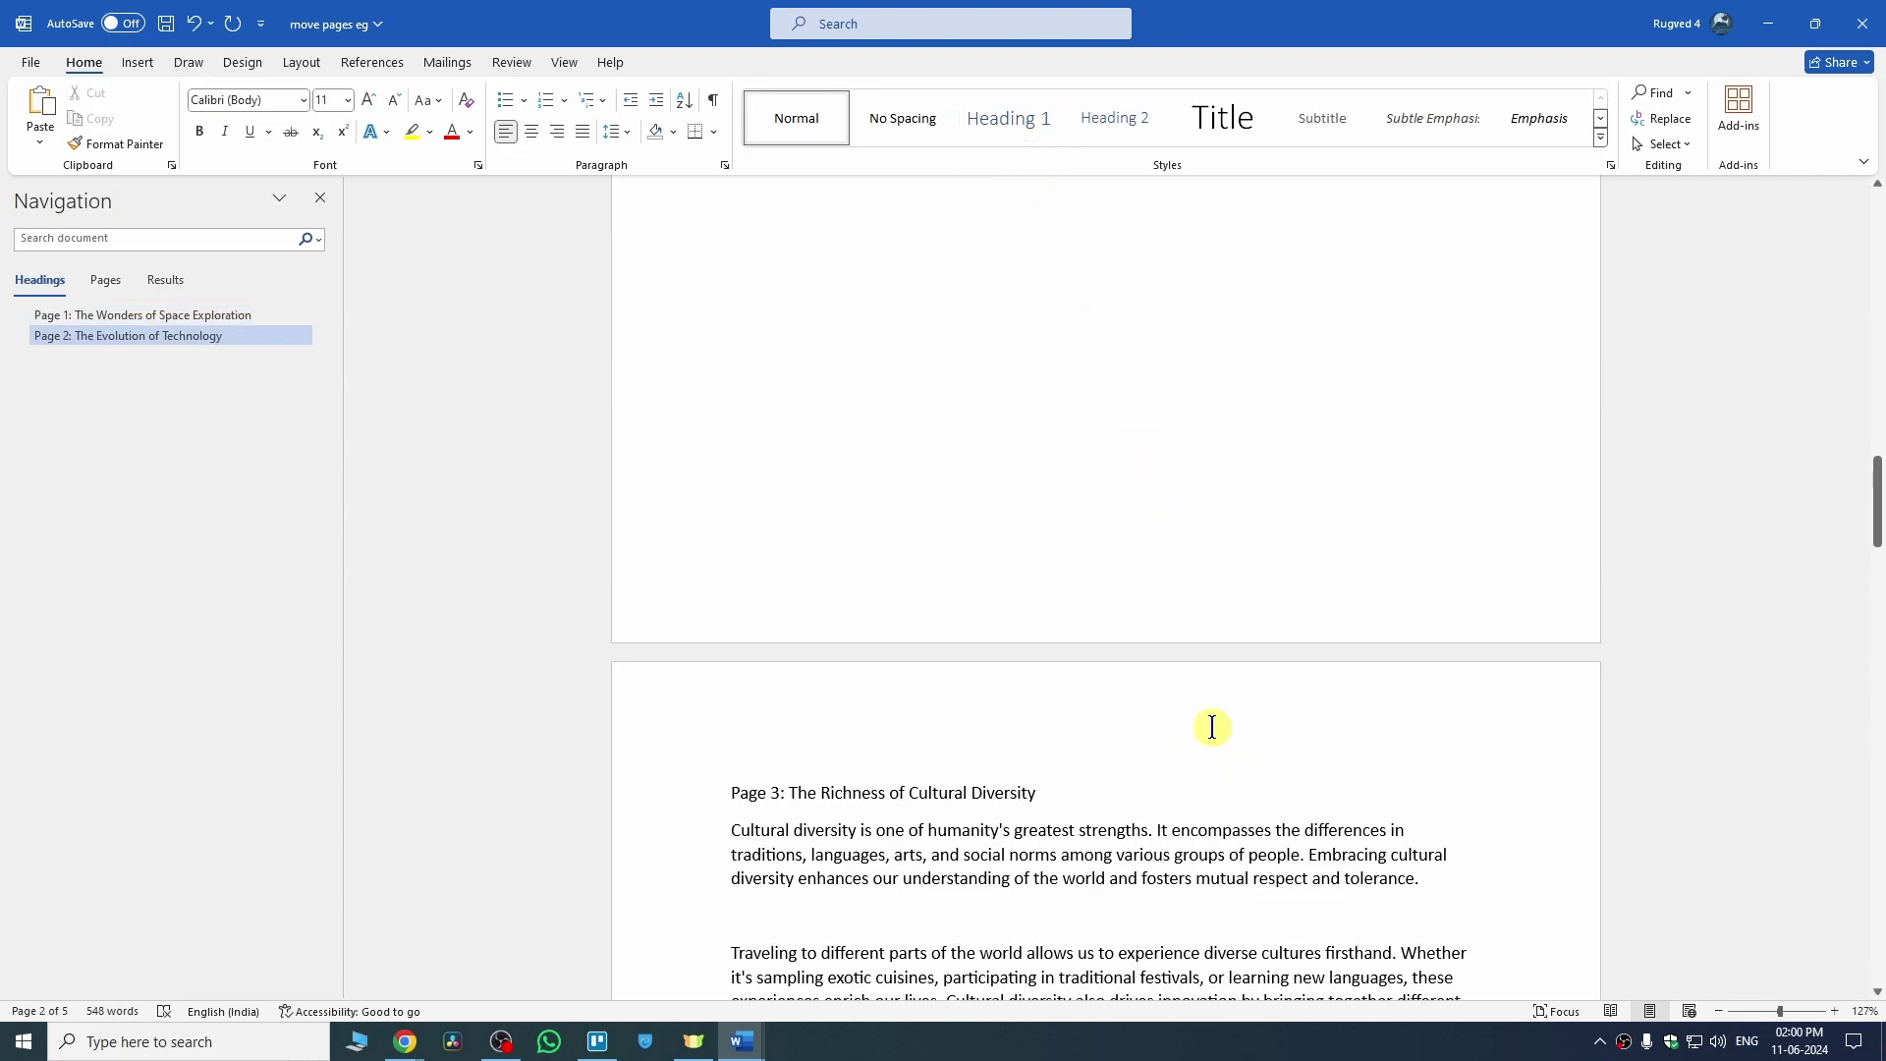
scroll(1212, 727, "down", 3)
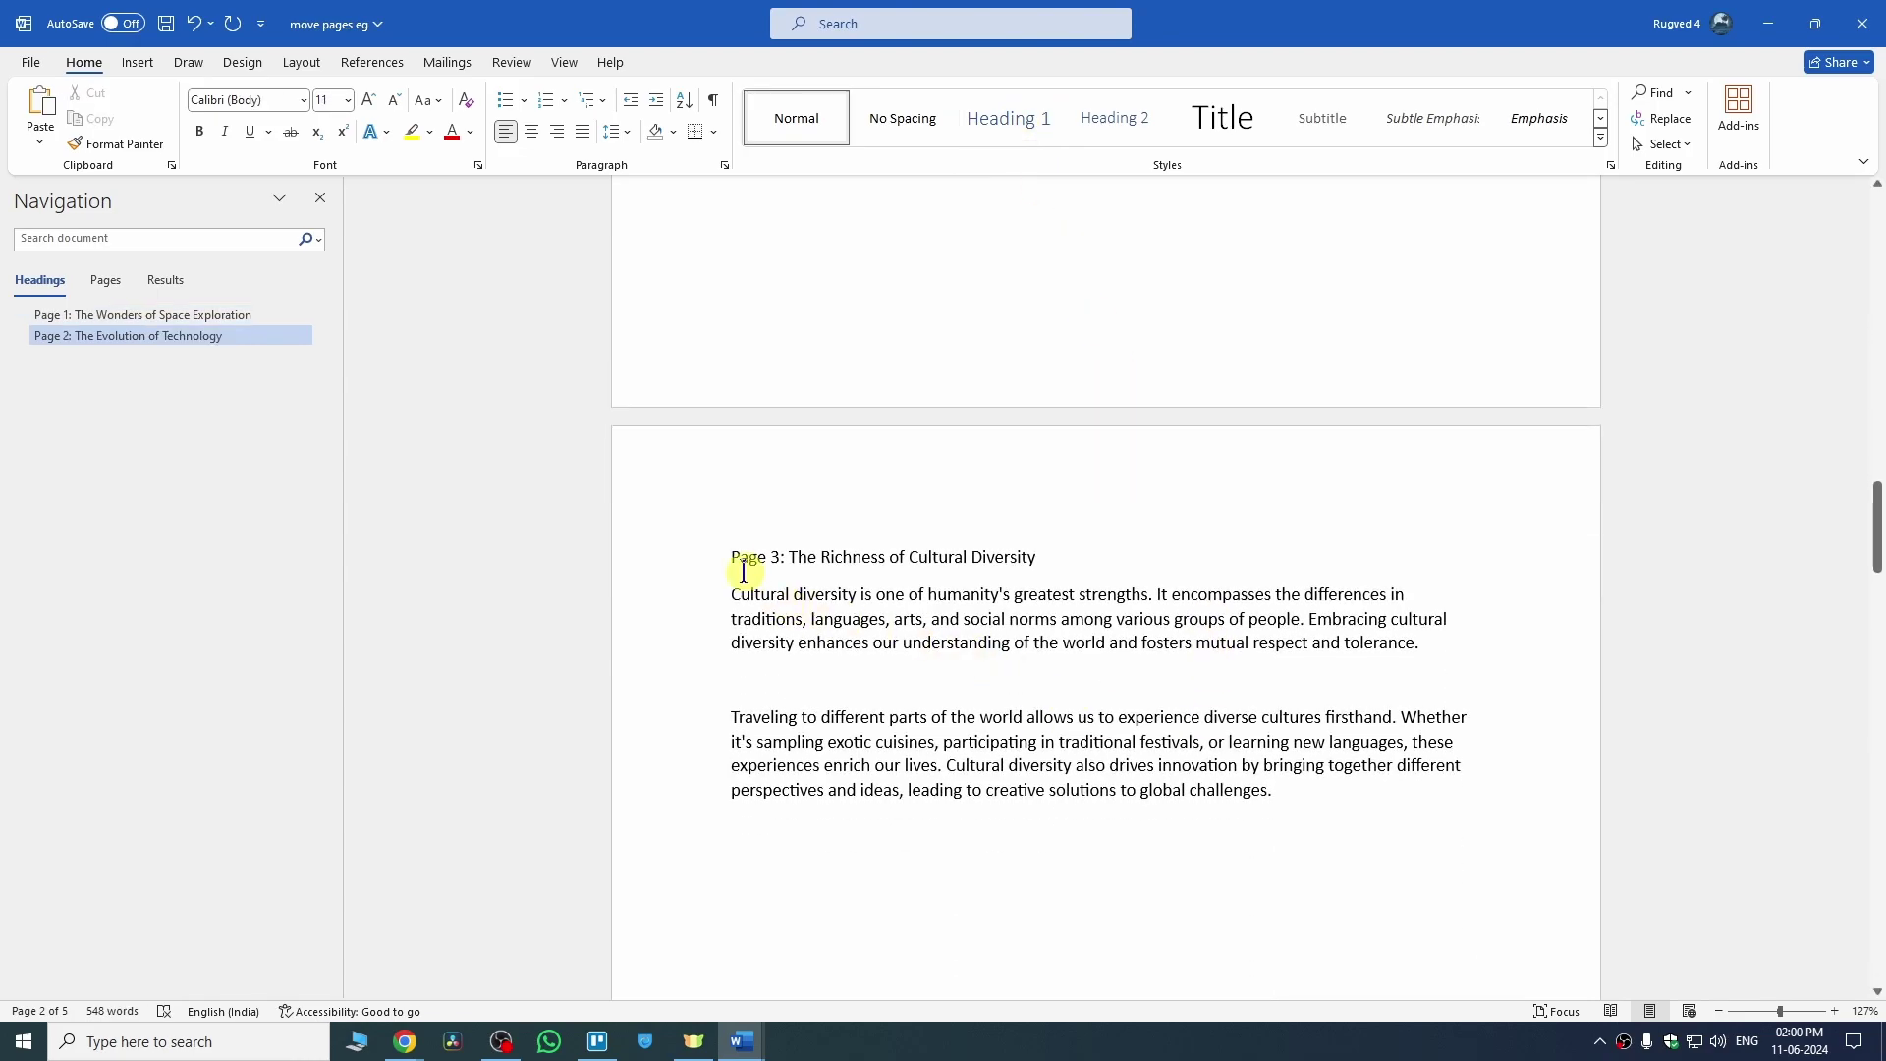
left_click_drag(729, 558, 1021, 559)
left_click(1009, 117)
scroll(1070, 842, "down", 13)
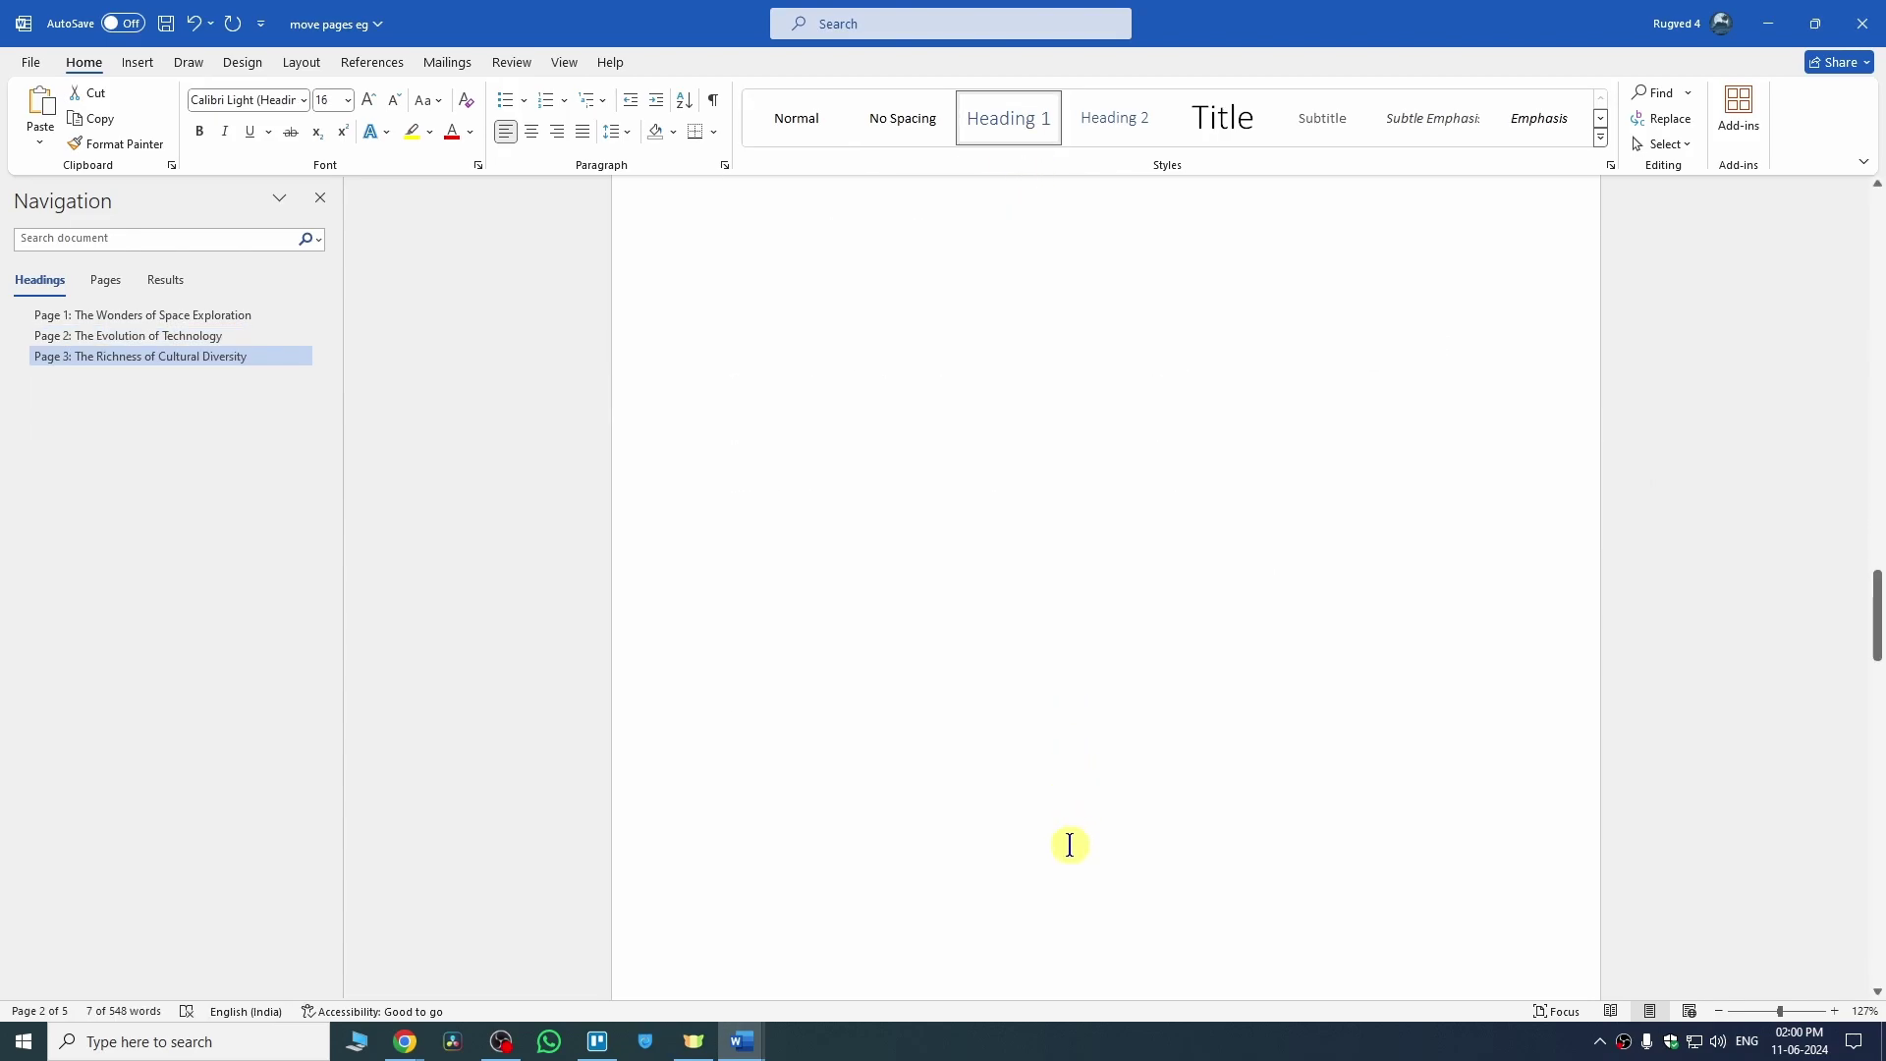
left_click_drag(727, 623, 1256, 623)
left_click(1009, 118)
scroll(918, 838, "down", 13)
left_click_drag(728, 796, 966, 796)
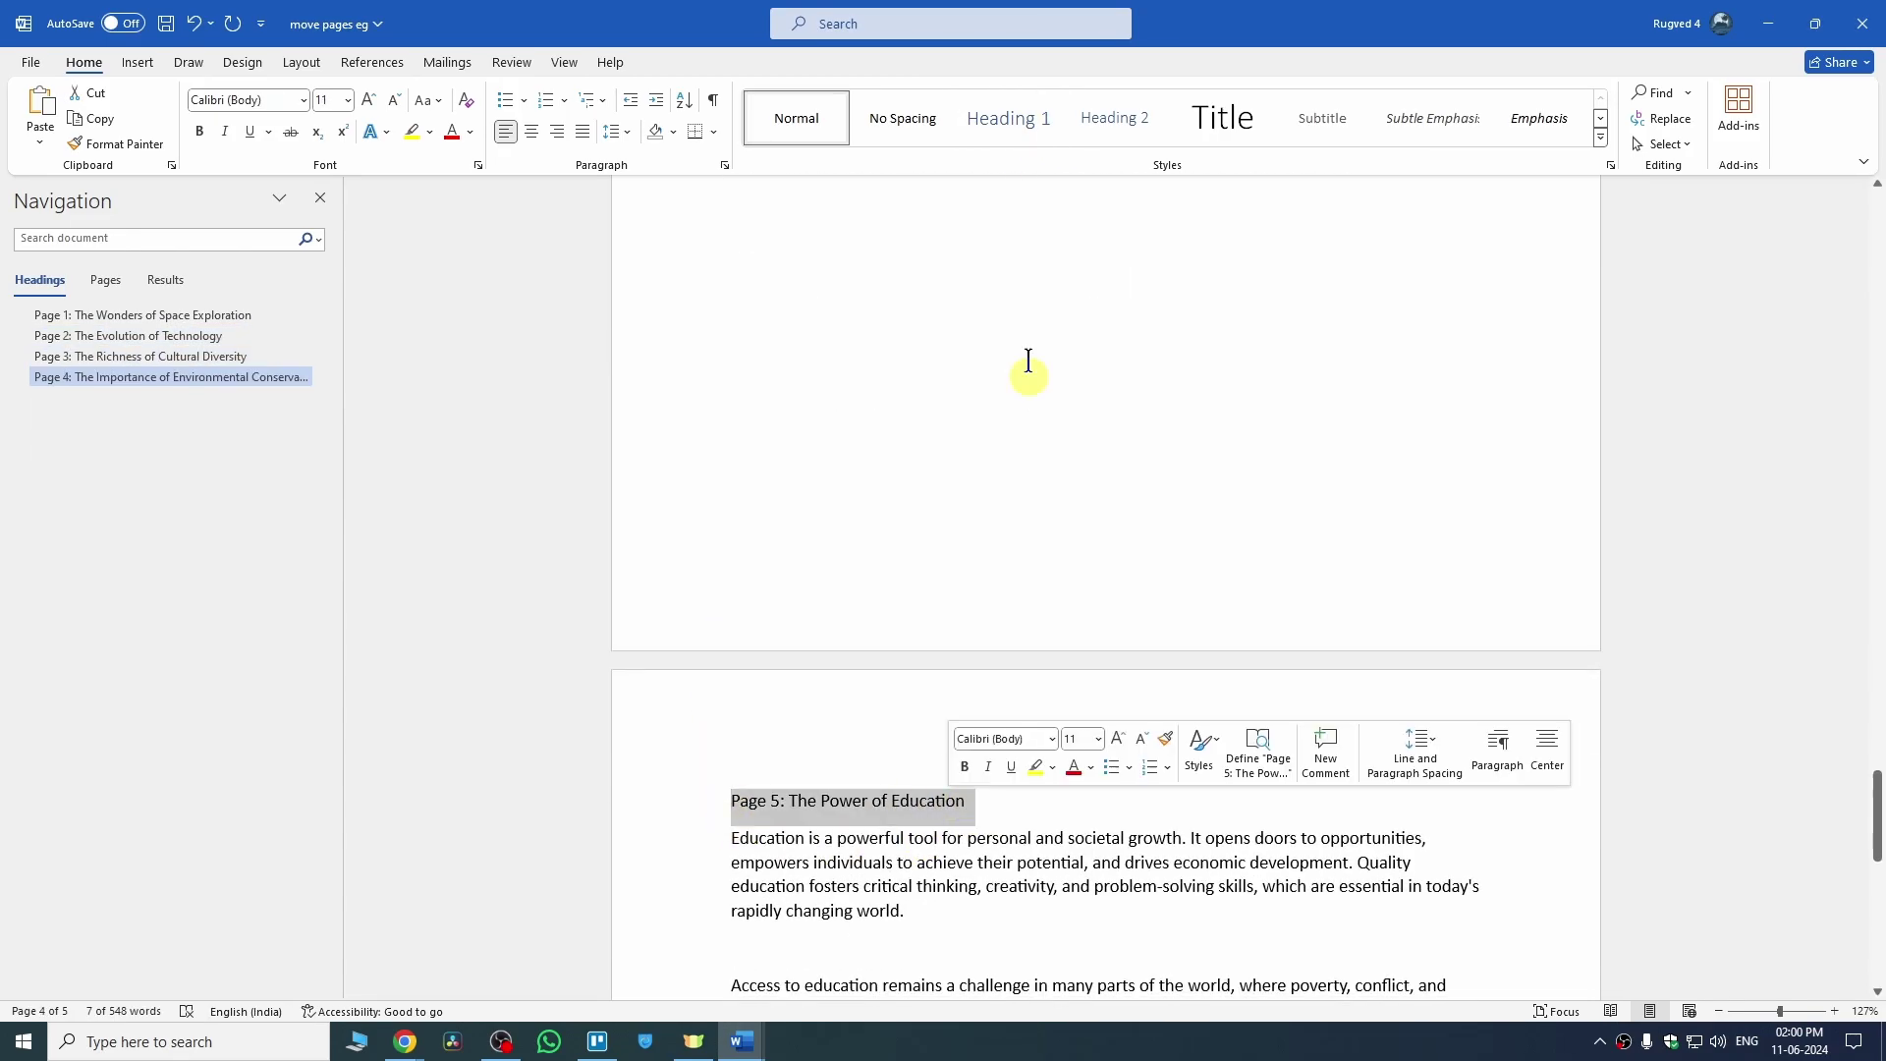
left_click(1009, 118)
scroll(1133, 687, "down", 5)
scroll(1133, 687, "up", 1, "ctrl")
left_click(1132, 686)
scroll(1133, 687, "down", 3, "ctrl")
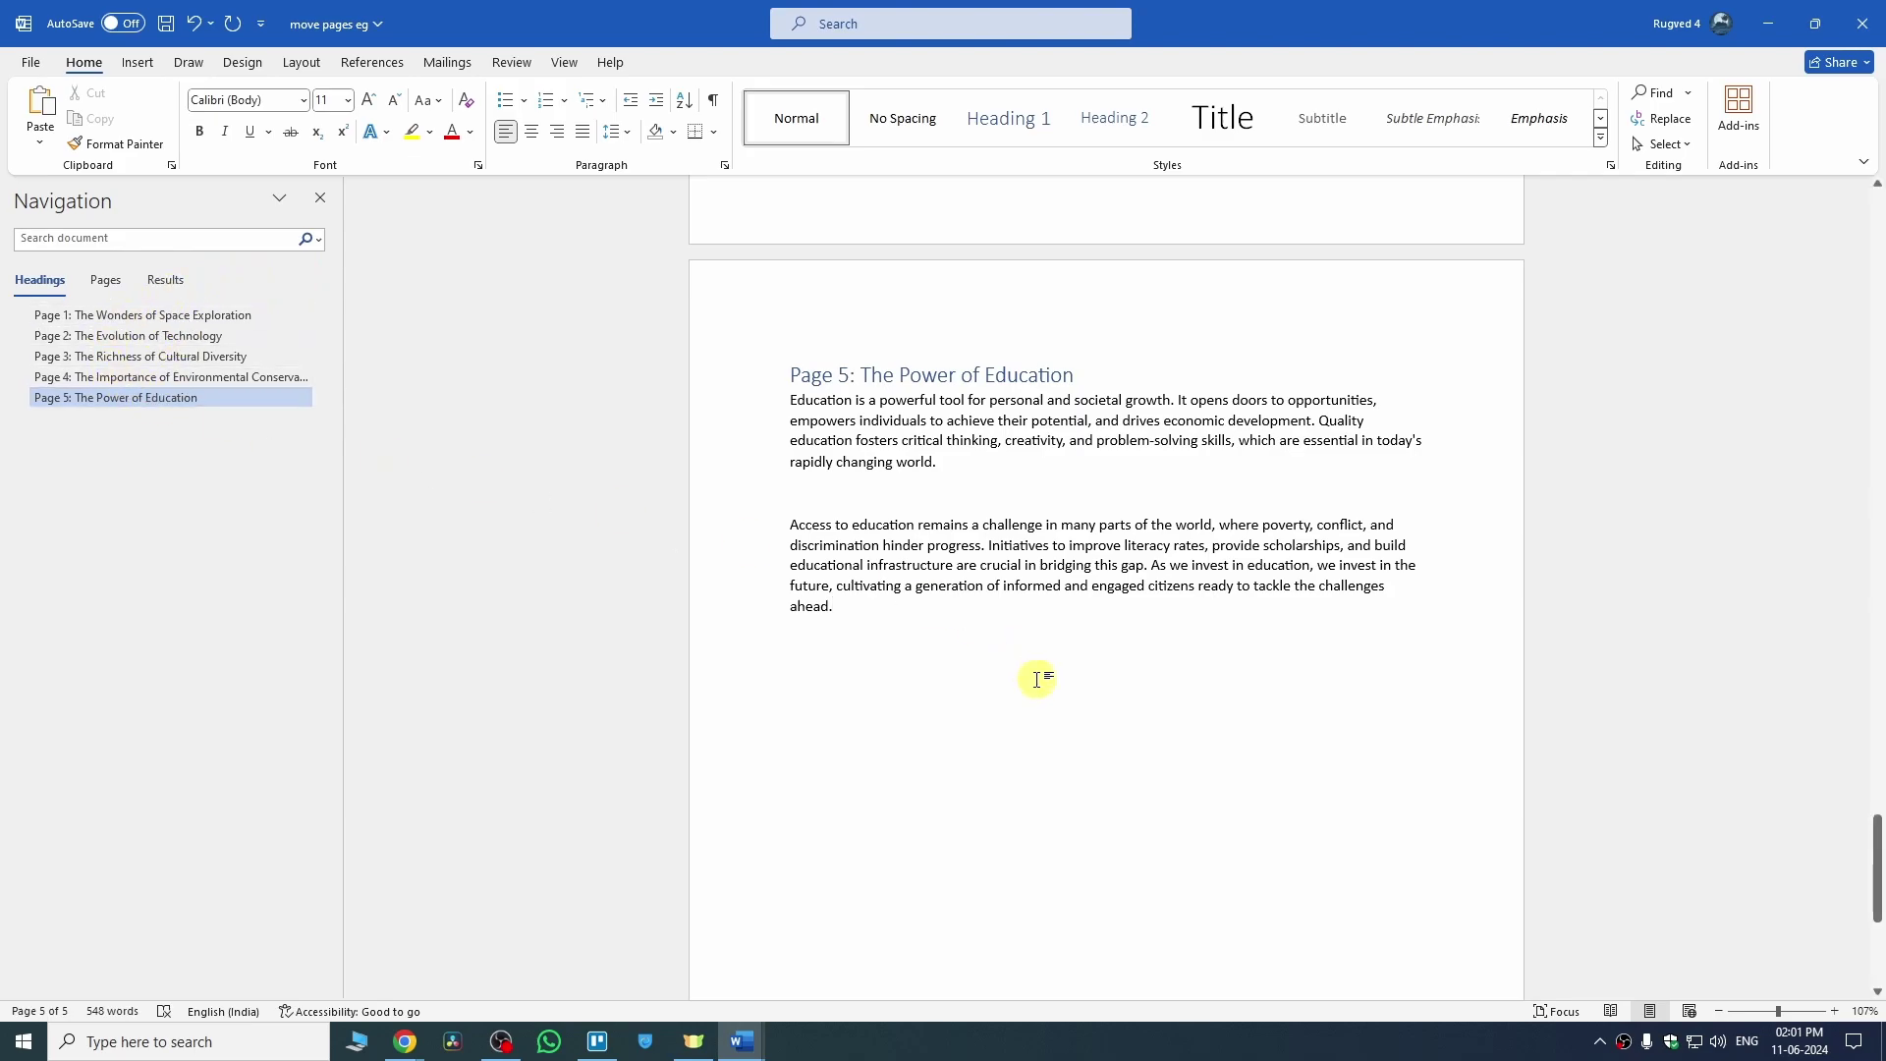
scroll(1036, 674, "down", 3, "ctrl")
Step: Drag the Page 4 heading above Page 3 in the Navigation Pane
scroll(1162, 680, "up", 7)
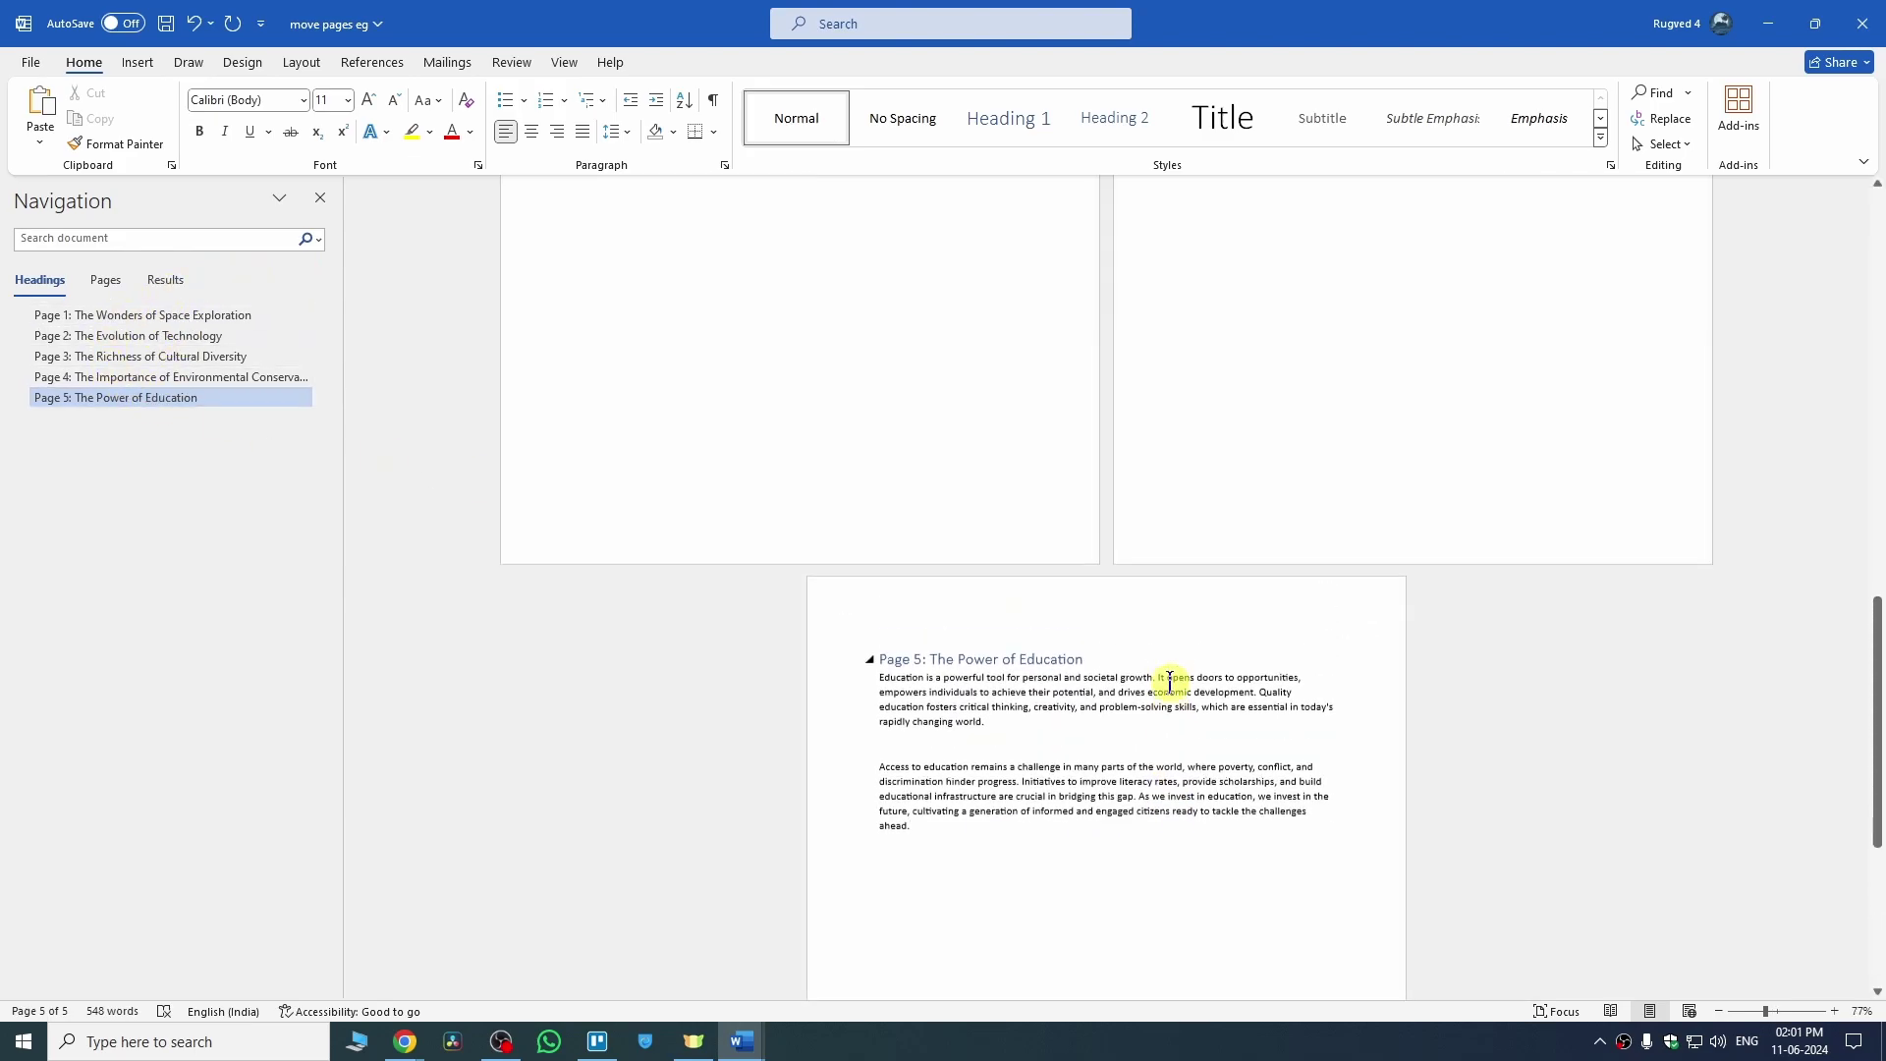
scroll(1133, 680, "up", 1)
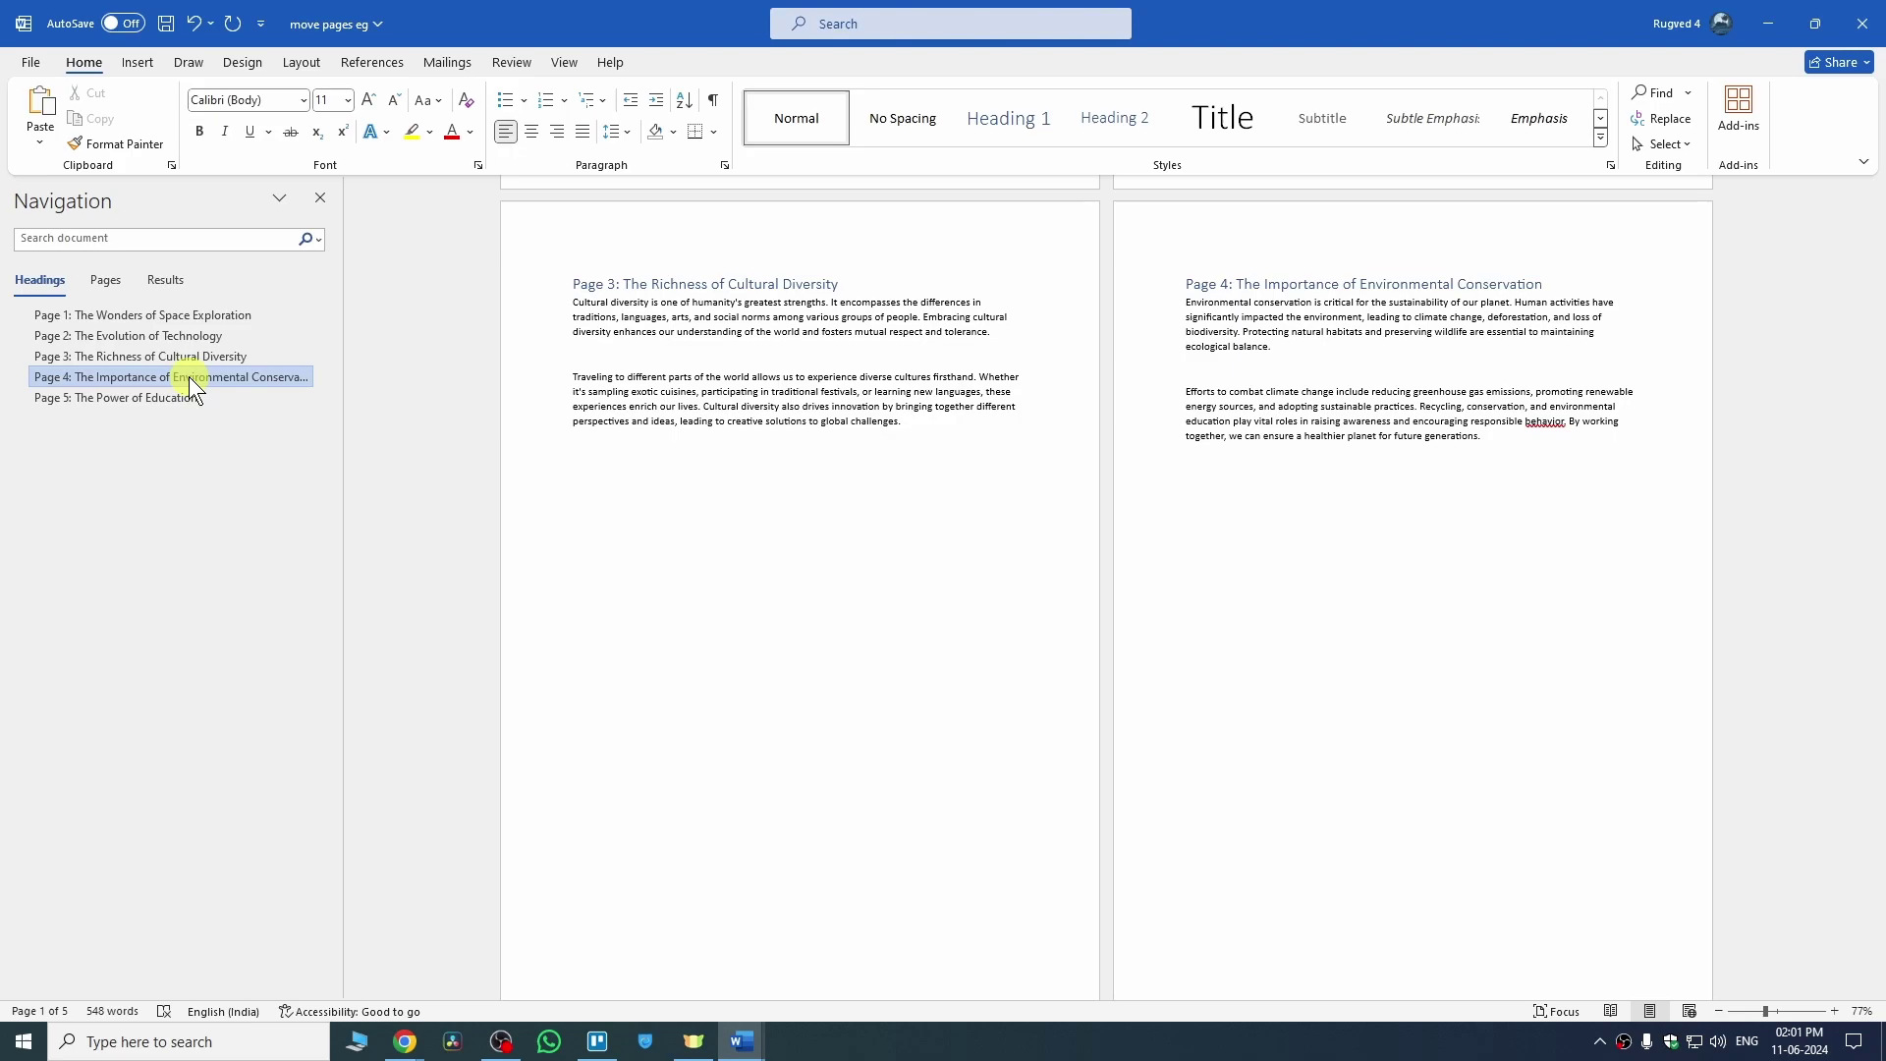
left_click_drag(189, 375, 186, 348)
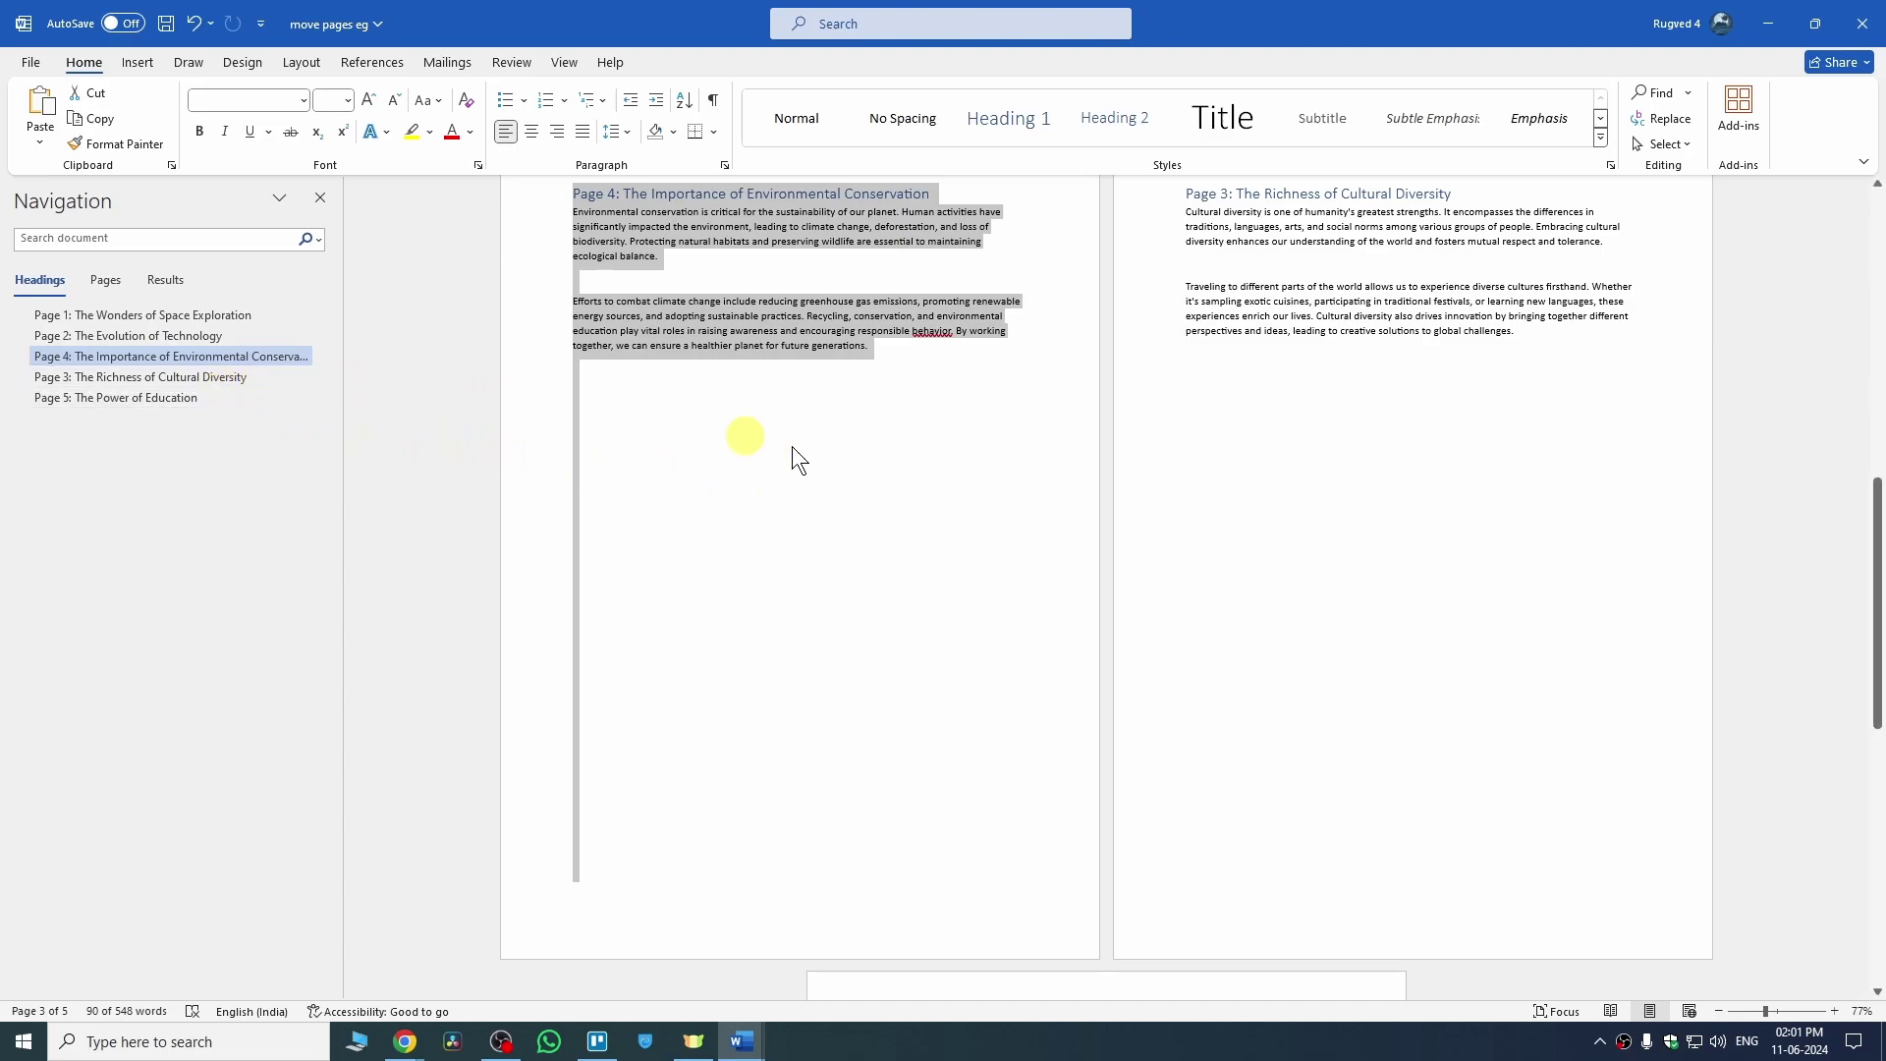
Step: Drag the Page 2 heading above Page 1 in the Navigation Pane
scroll(493, 417, "up", 15)
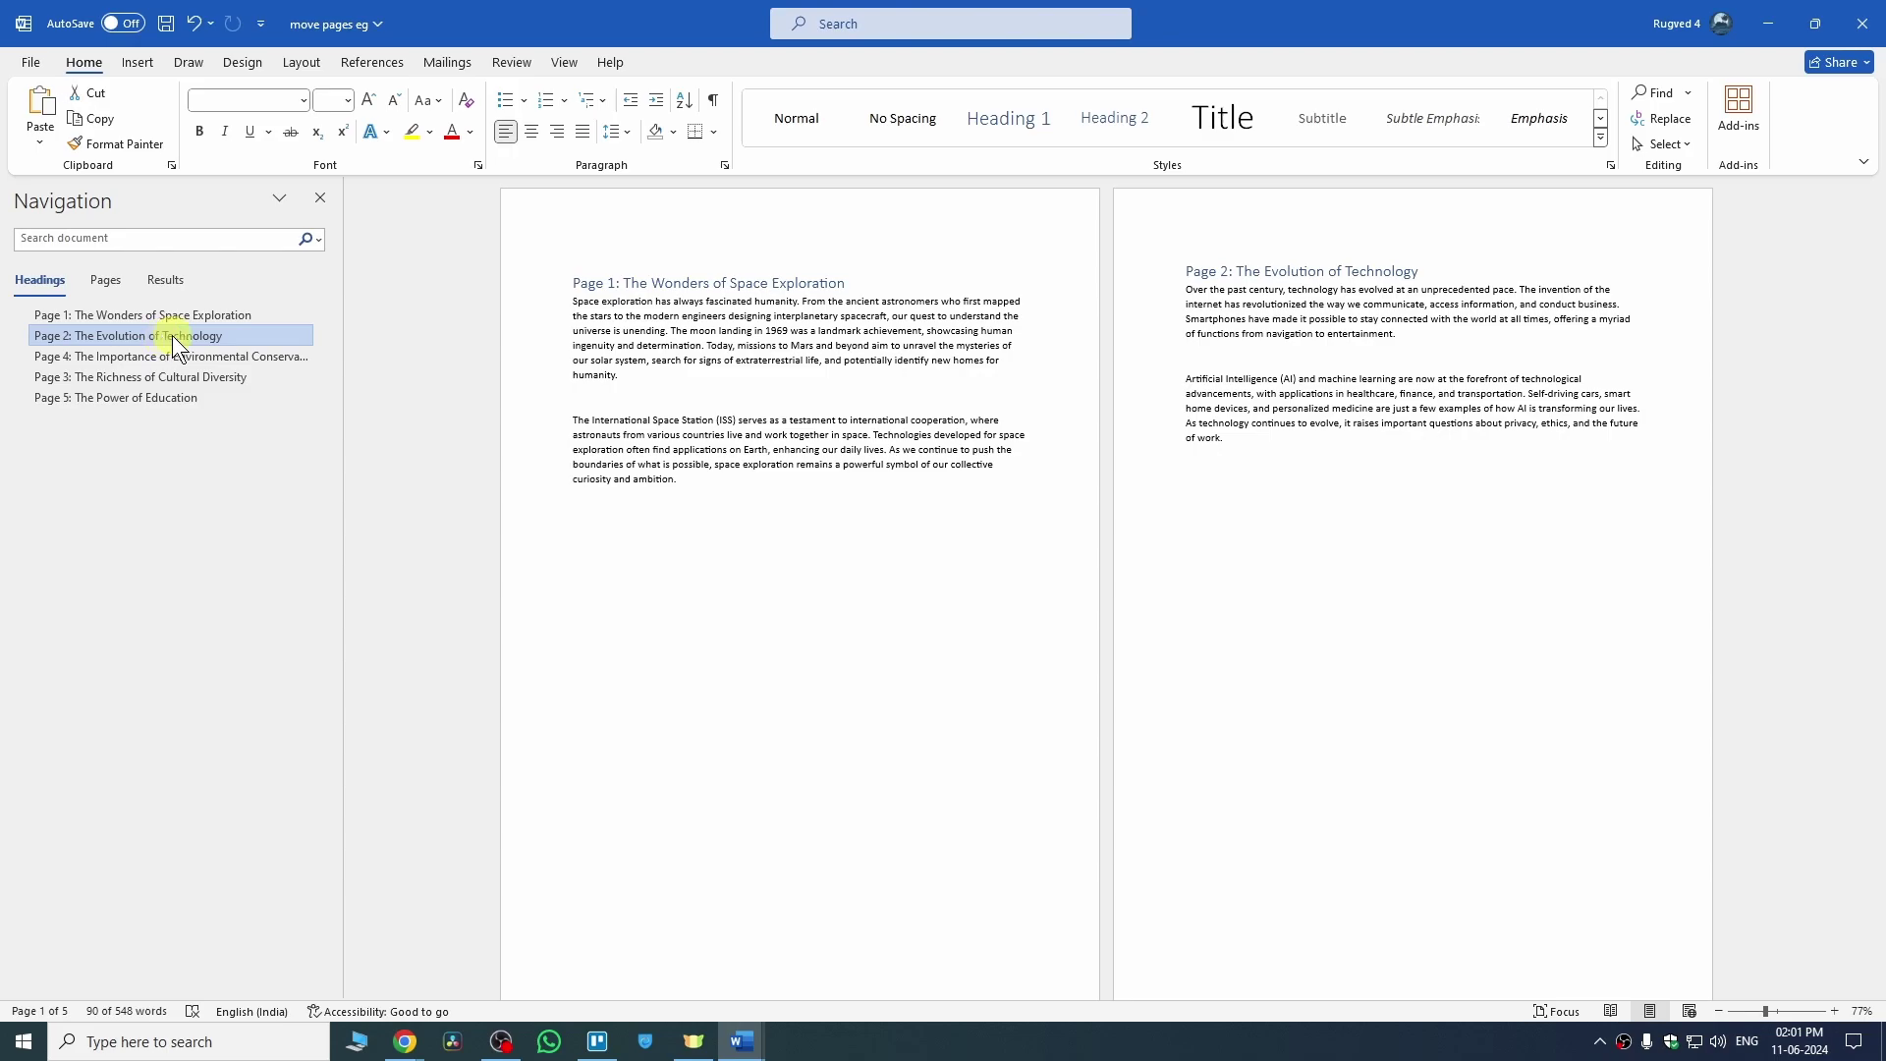
left_click_drag(174, 339, 174, 311)
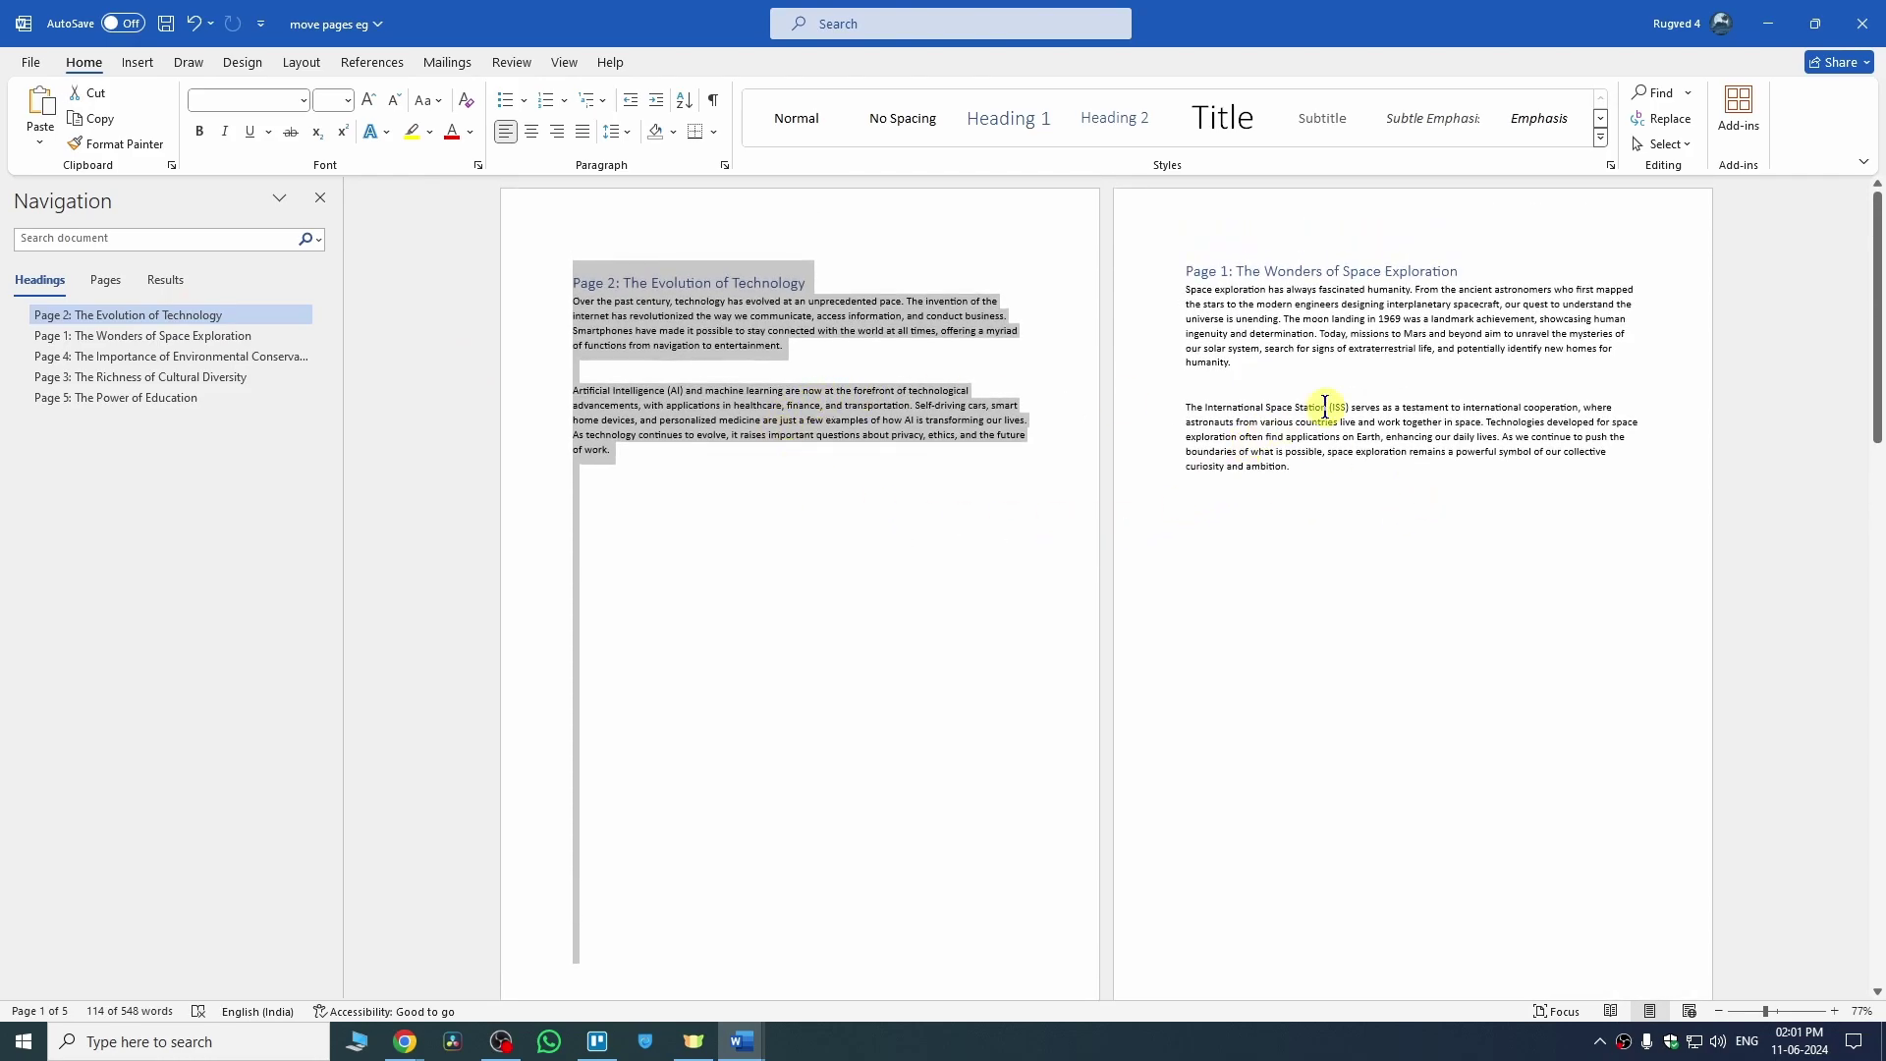
scroll(1325, 409, "down", 3)
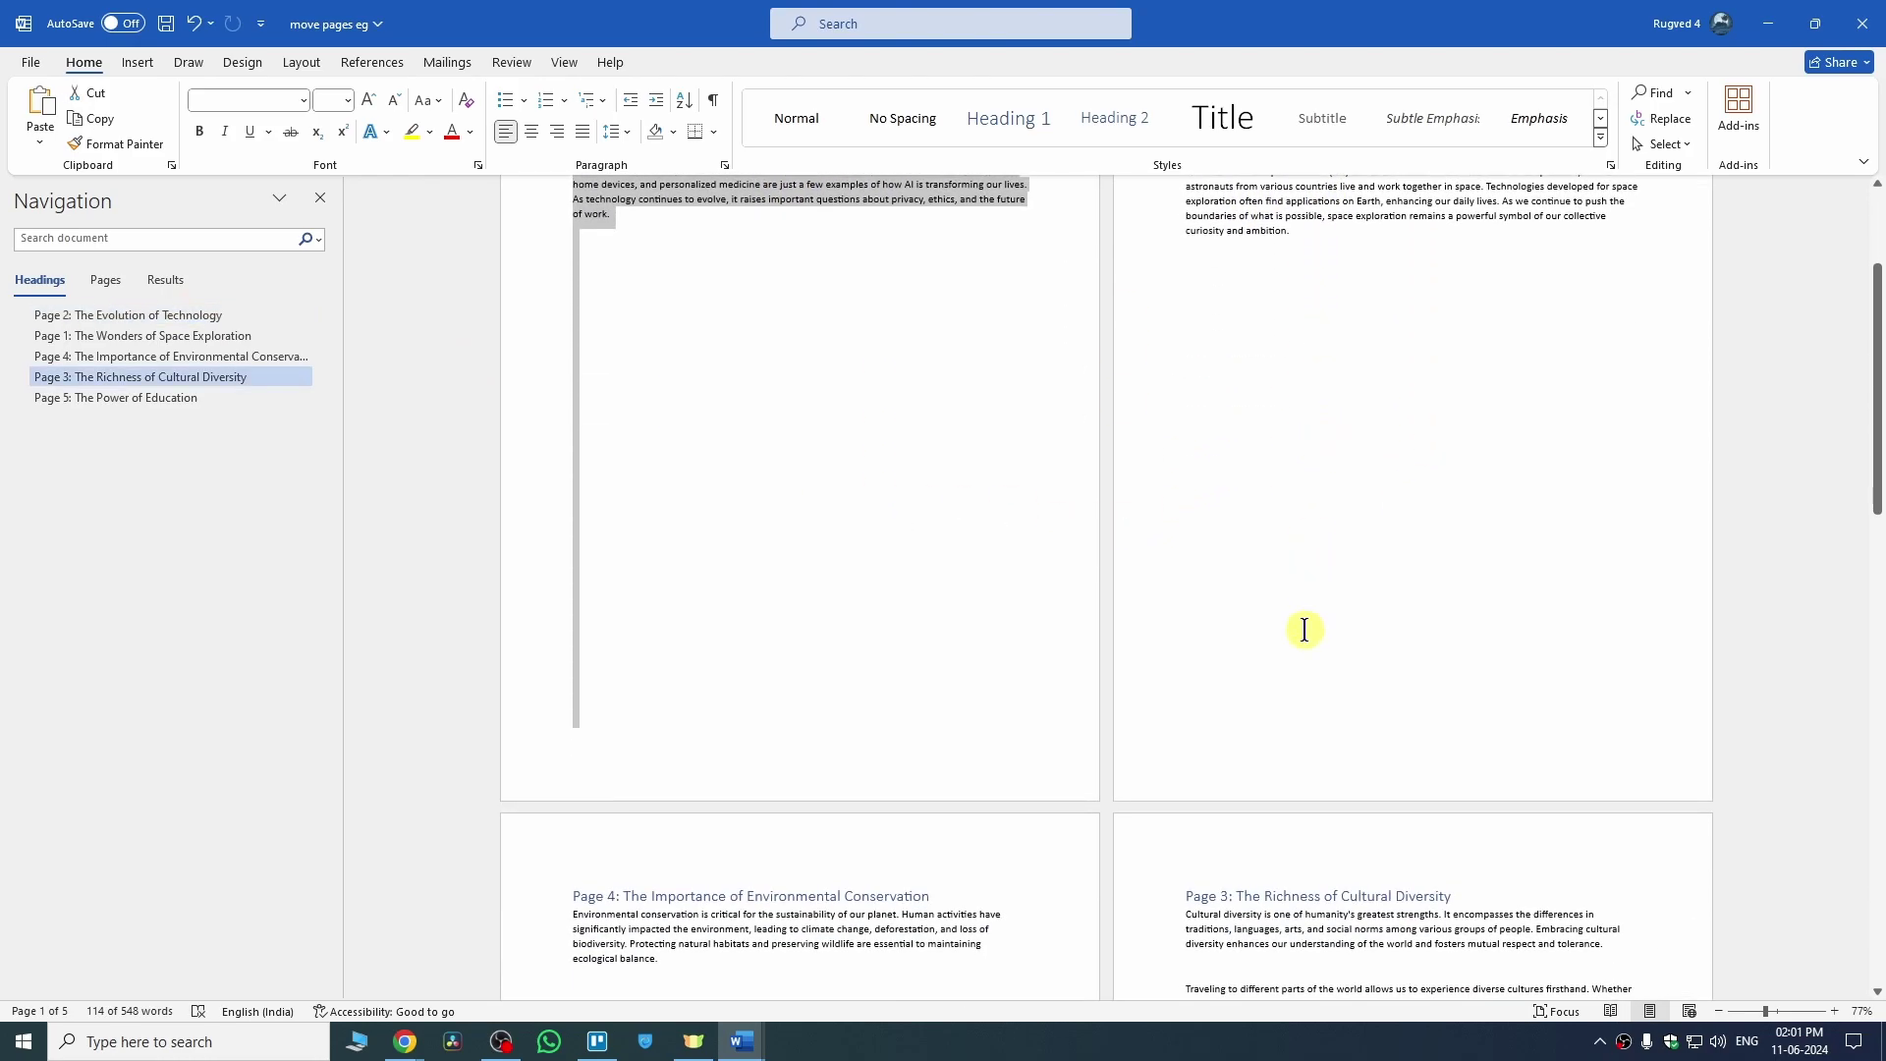